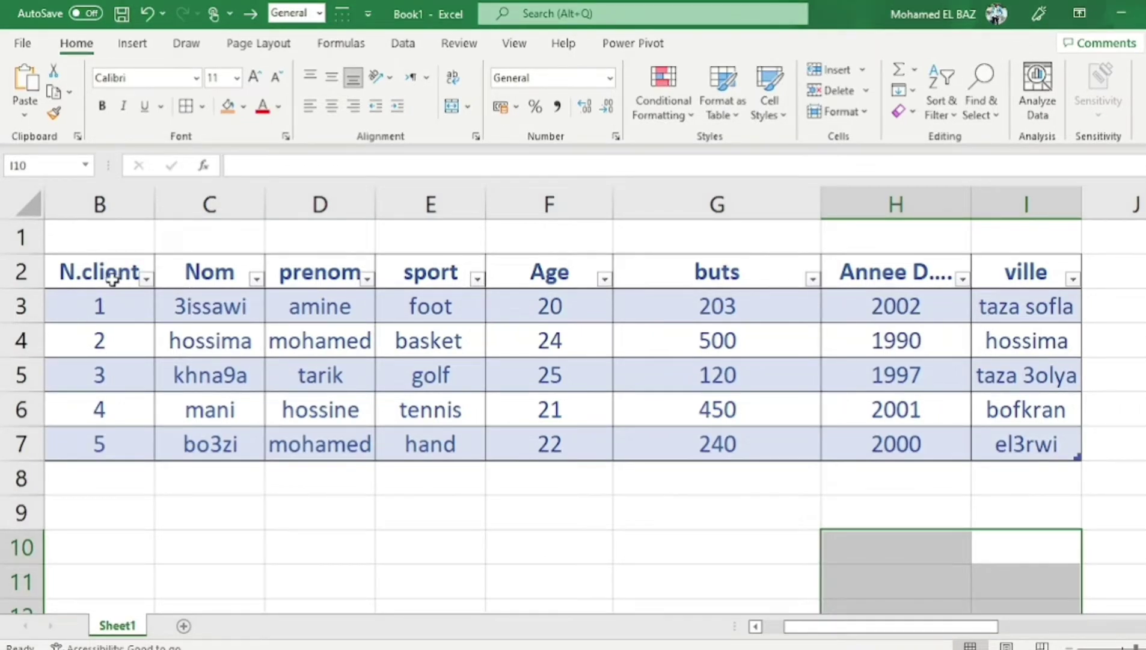
Step: Build an empty PivotTable from Table1 on a new worksheet, Sheet9
mouse_move(101, 269)
left_mouse_down()
mouse_move(936, 414)
mouse_move(1003, 442)
left_mouse_up()
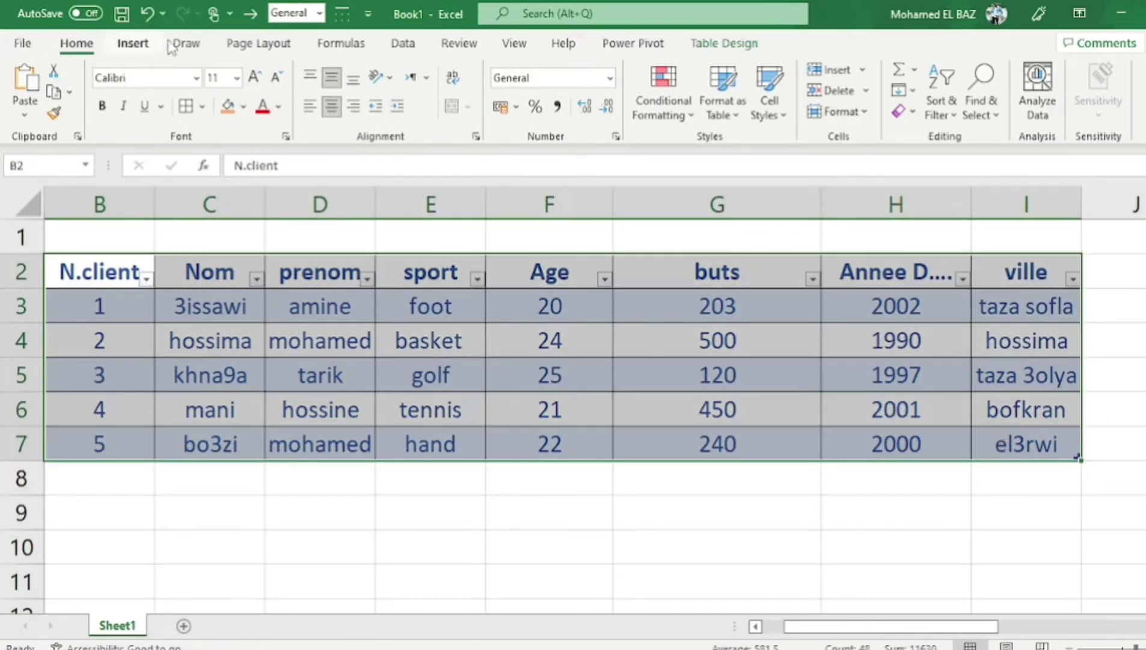
left_click(141, 46)
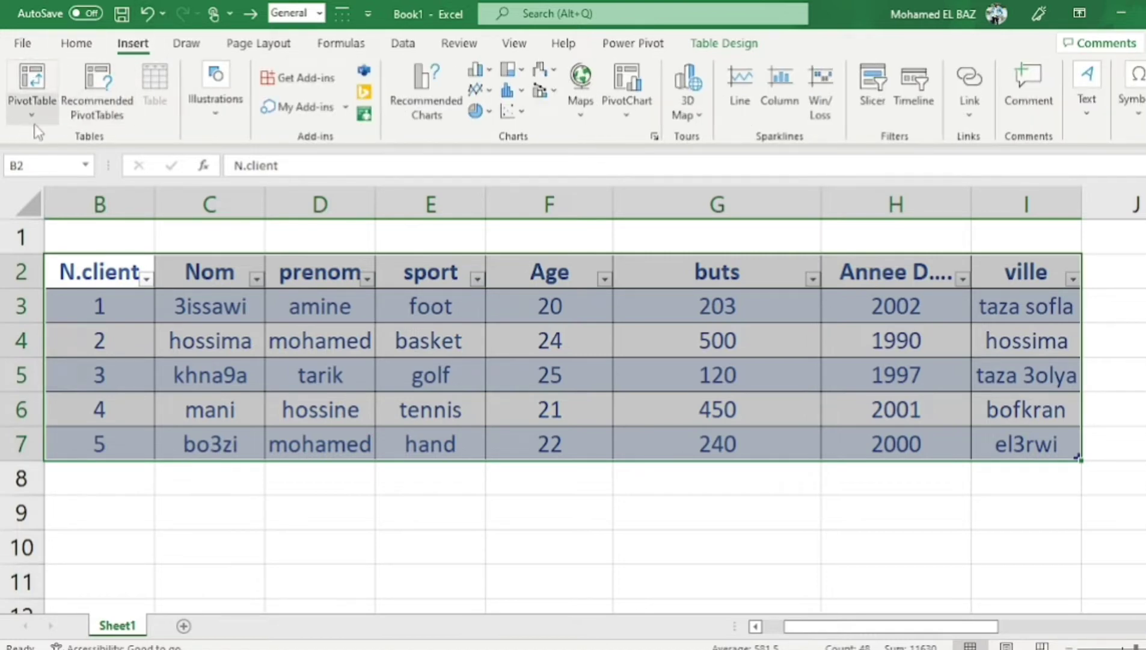
left_click(31, 78)
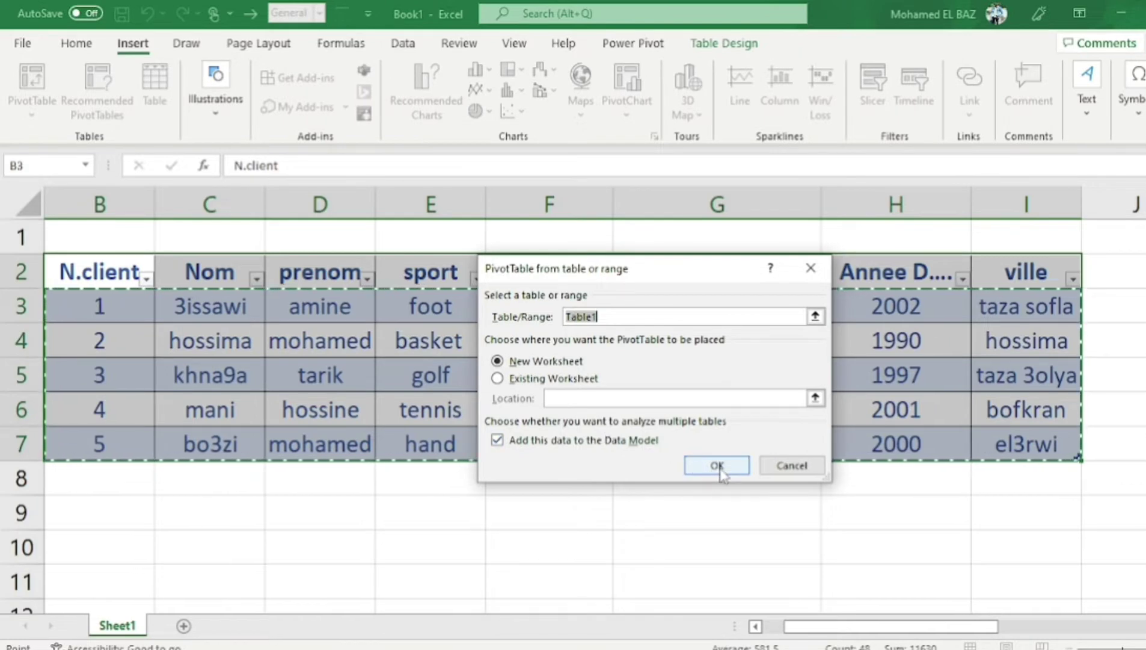
left_click(701, 468)
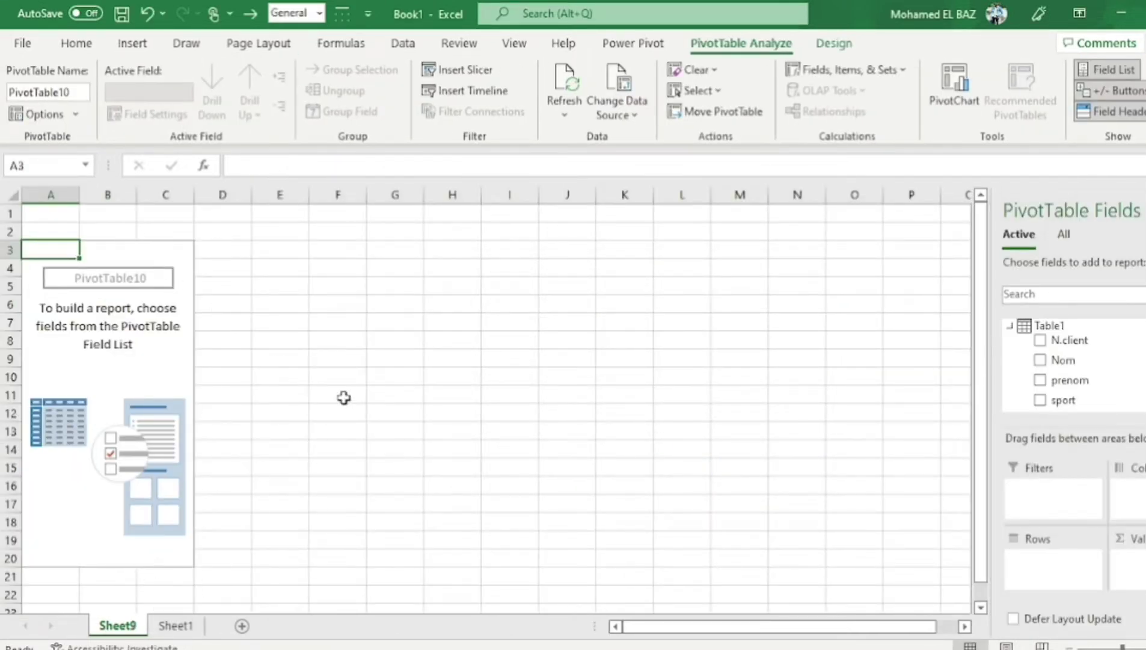
Step: Put the buts field into Values so the pivot shows Sum of buts, 1513
left_click_drag(1070, 341, 1075, 350)
left_click_drag(1070, 341, 1083, 361)
scroll(1077, 367, "down", 3)
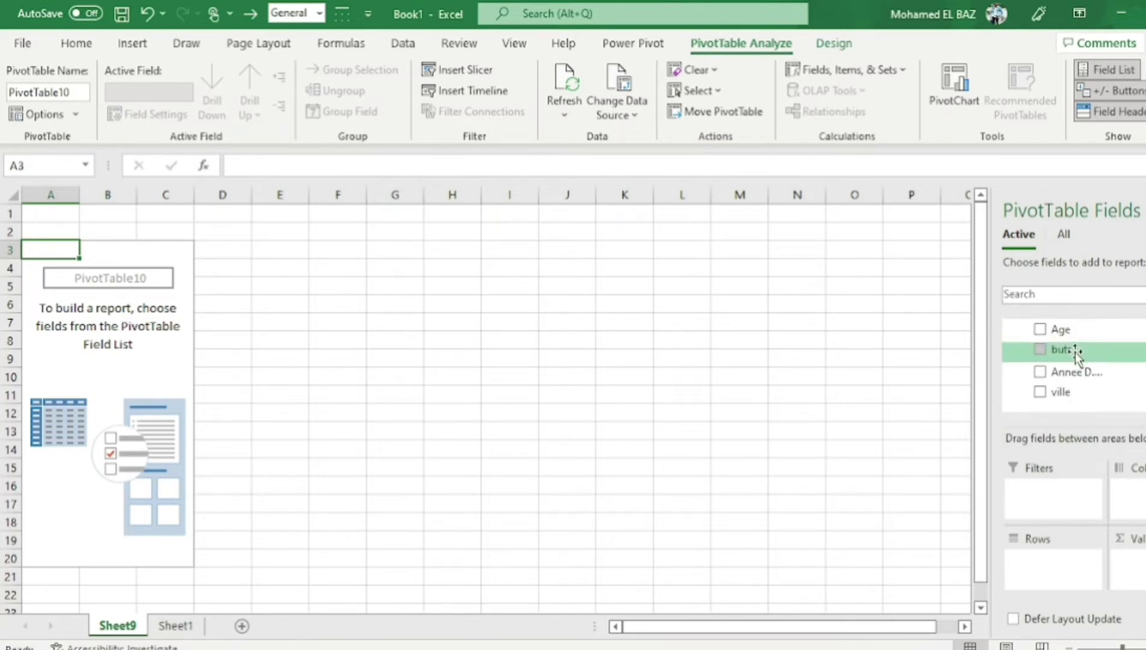
left_click_drag(1075, 355, 1131, 562)
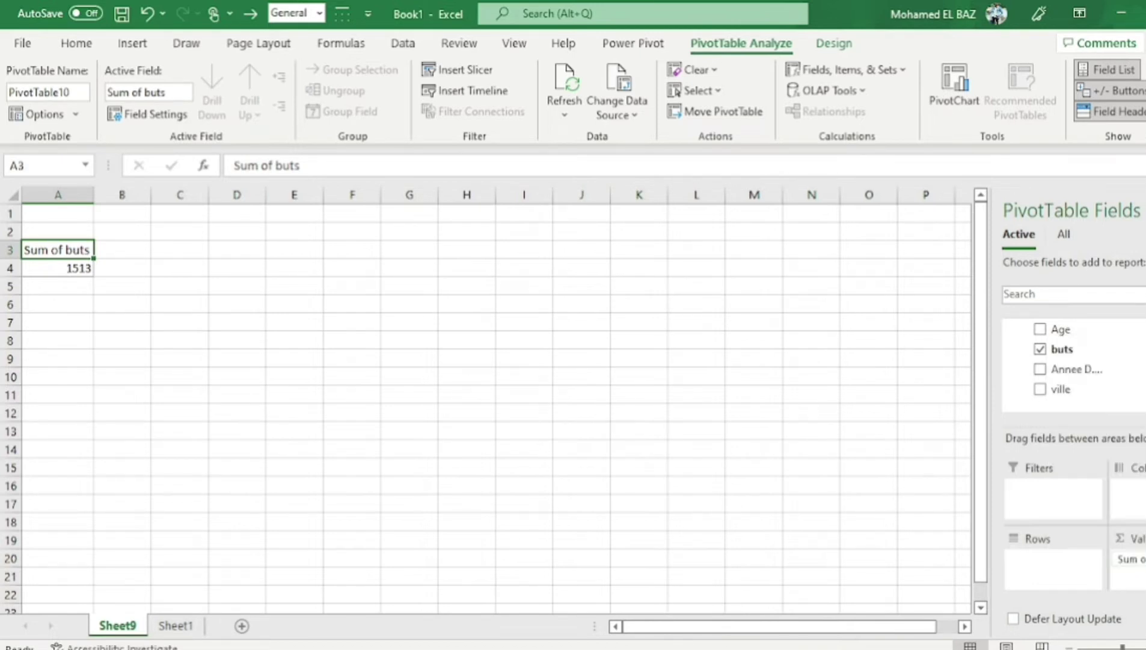
Step: Change the buts summary to Max and glance at the Sheet1 source data
left_click(1129, 559)
left_click(1083, 538)
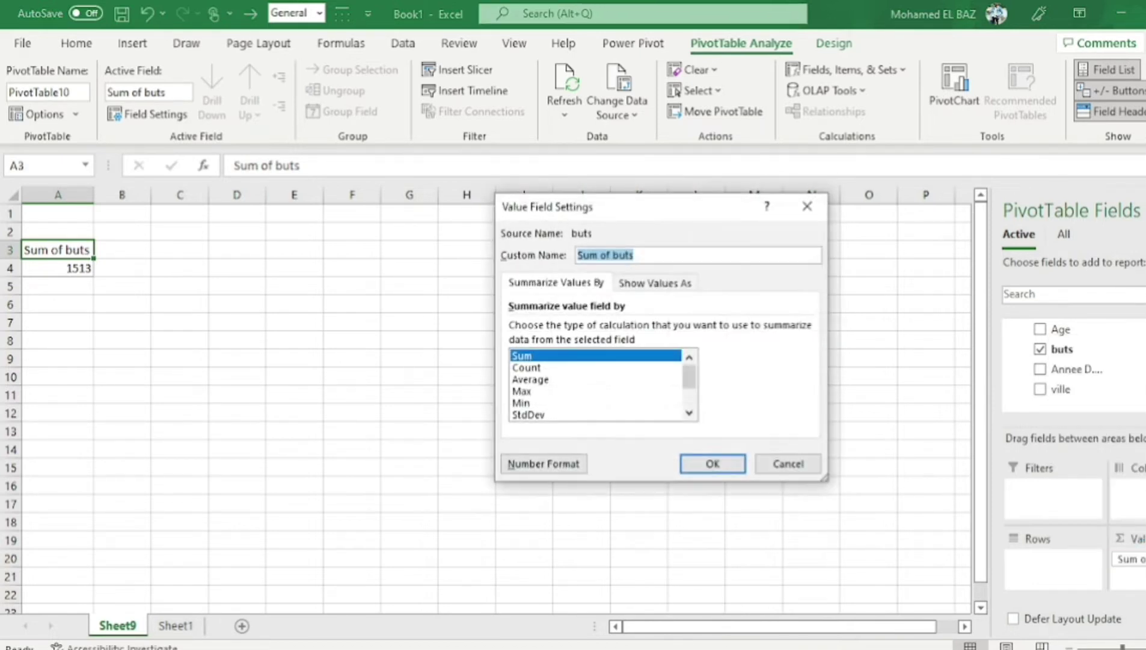
left_click(522, 391)
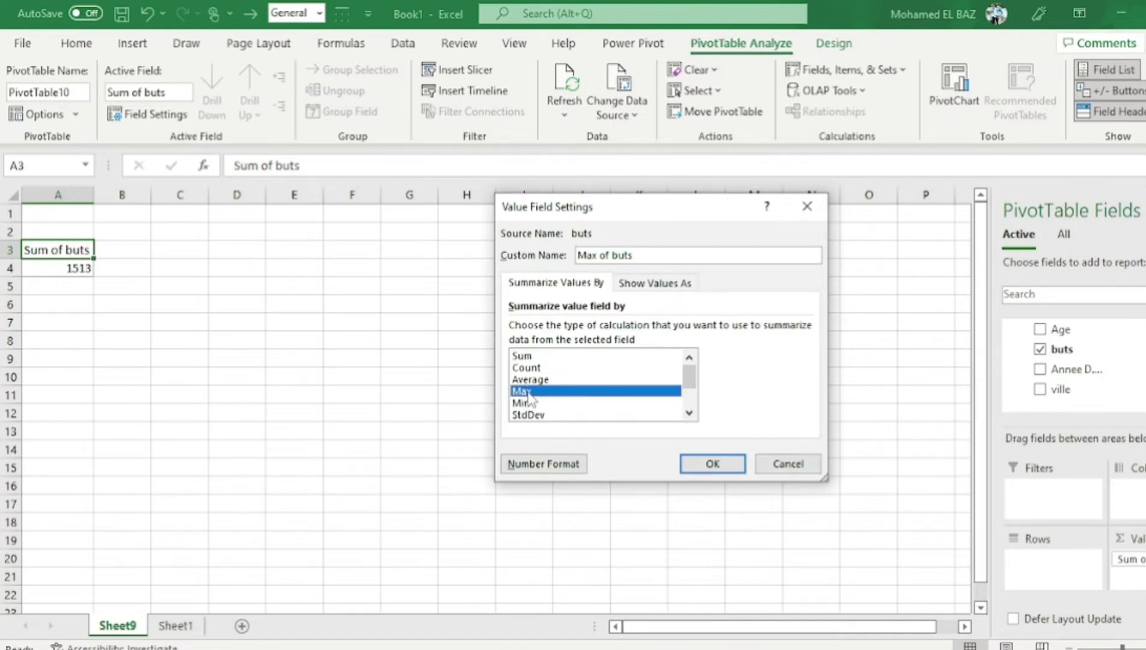
left_click(713, 463)
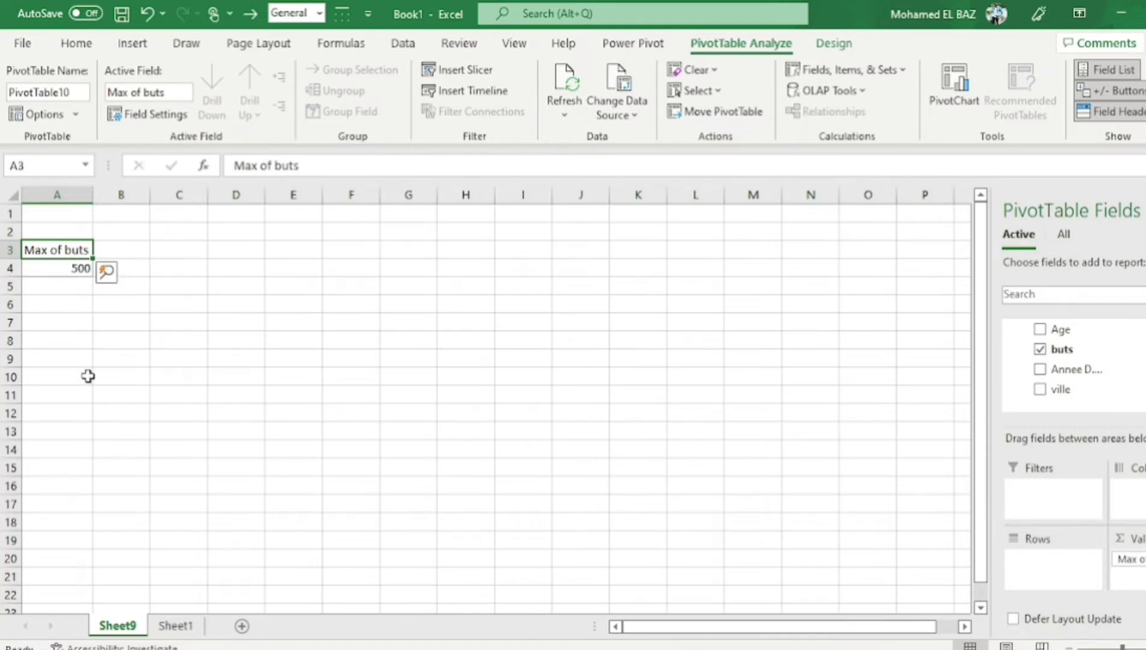
left_click(175, 625)
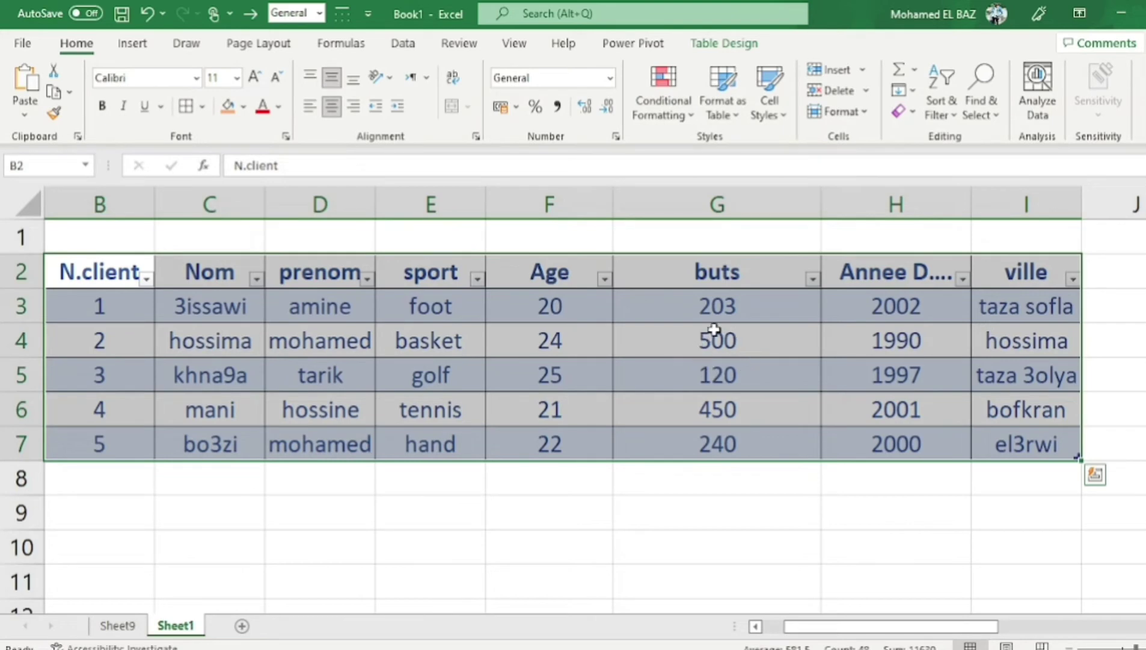
left_click(118, 625)
Step: Switch the buts summary to Min (120), then view the Sheet1 table
left_click(1130, 558)
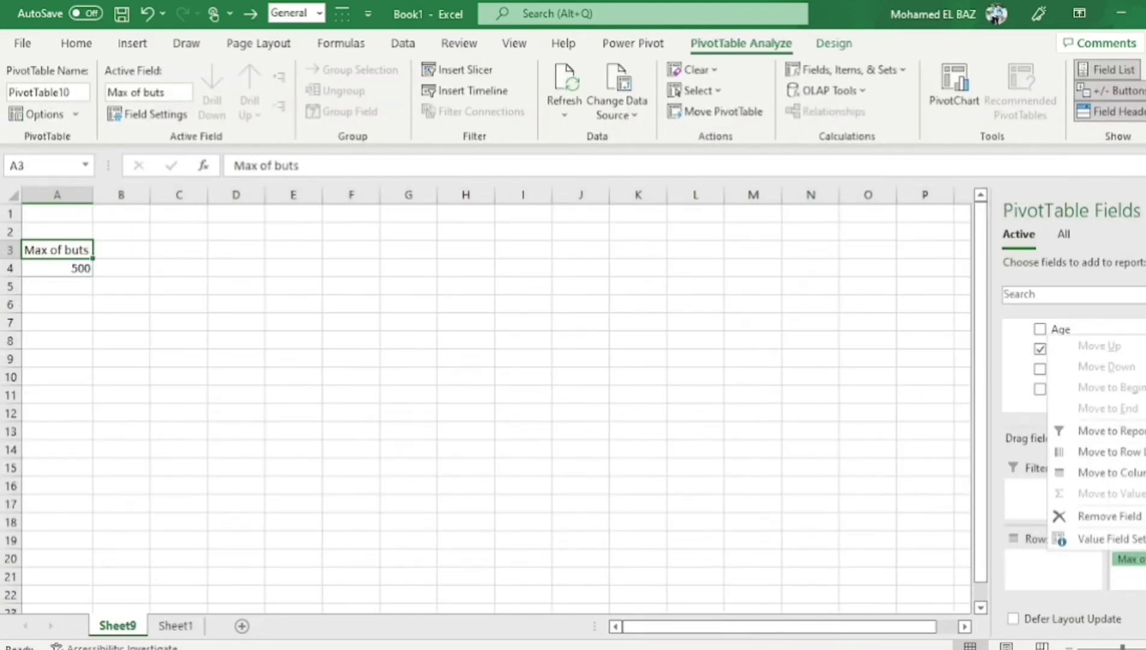
left_click(1122, 546)
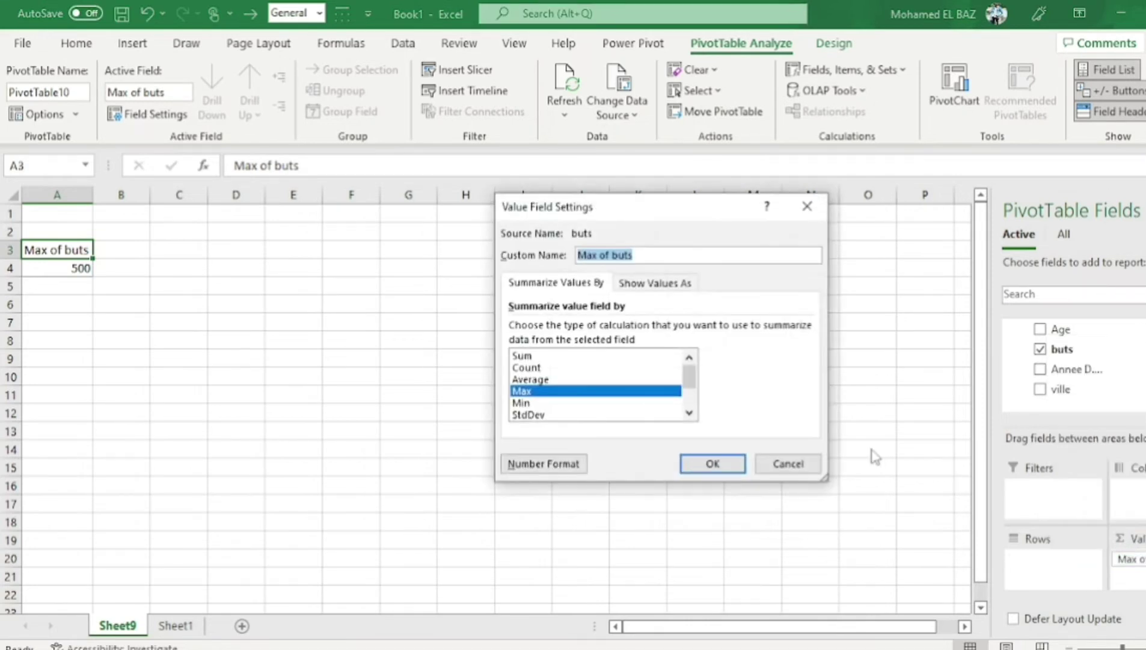
left_click(522, 402)
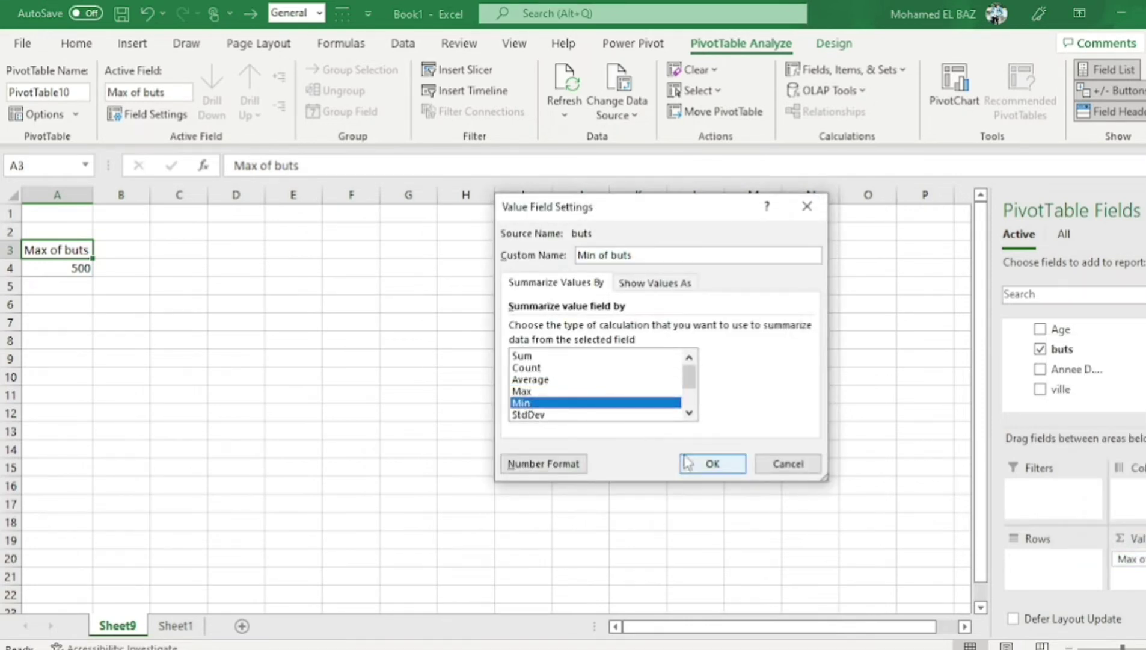
left_click(709, 464)
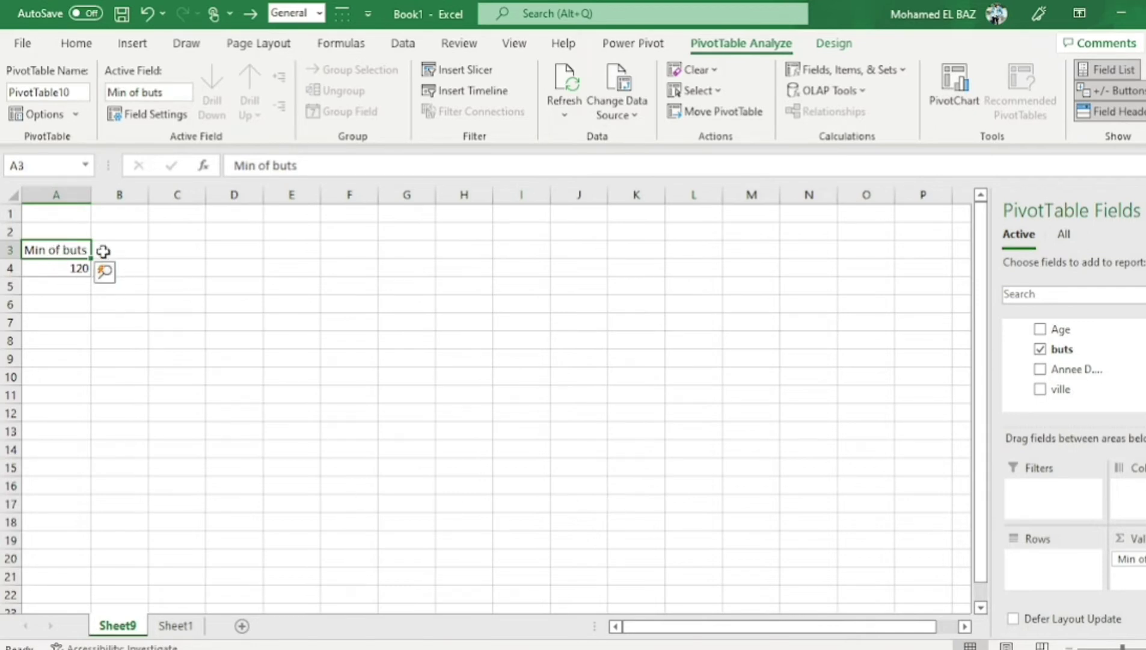
left_click(176, 625)
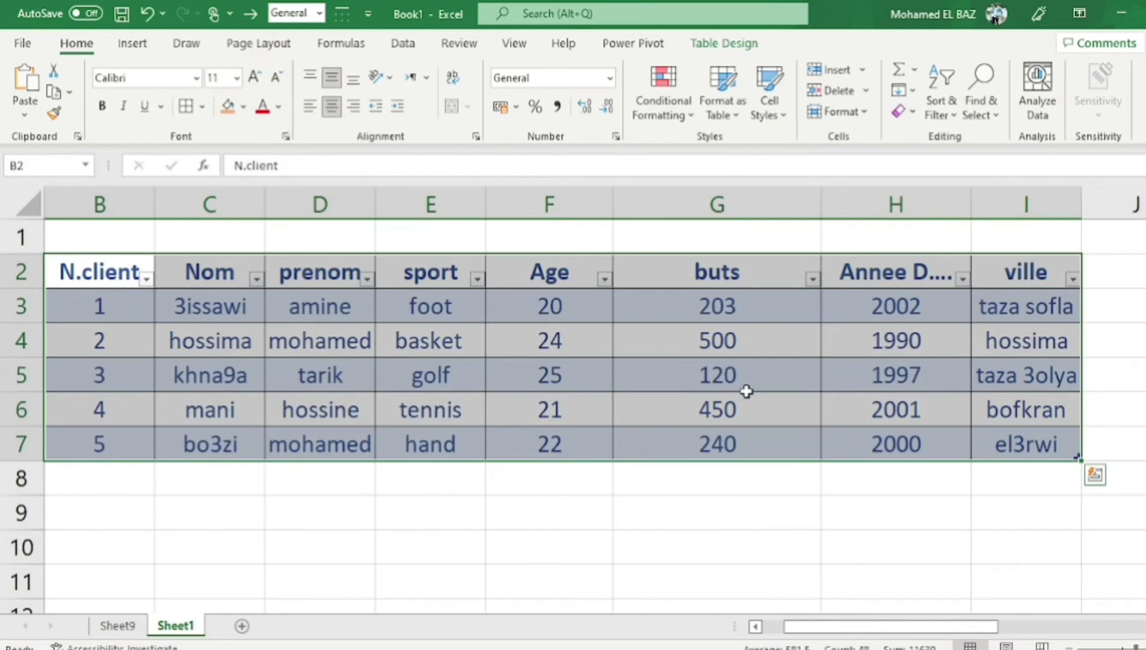
Step: Lay out Nom in Rows with Min of buts, nesting ville under each Nom
key("ctrl+Page_Up")
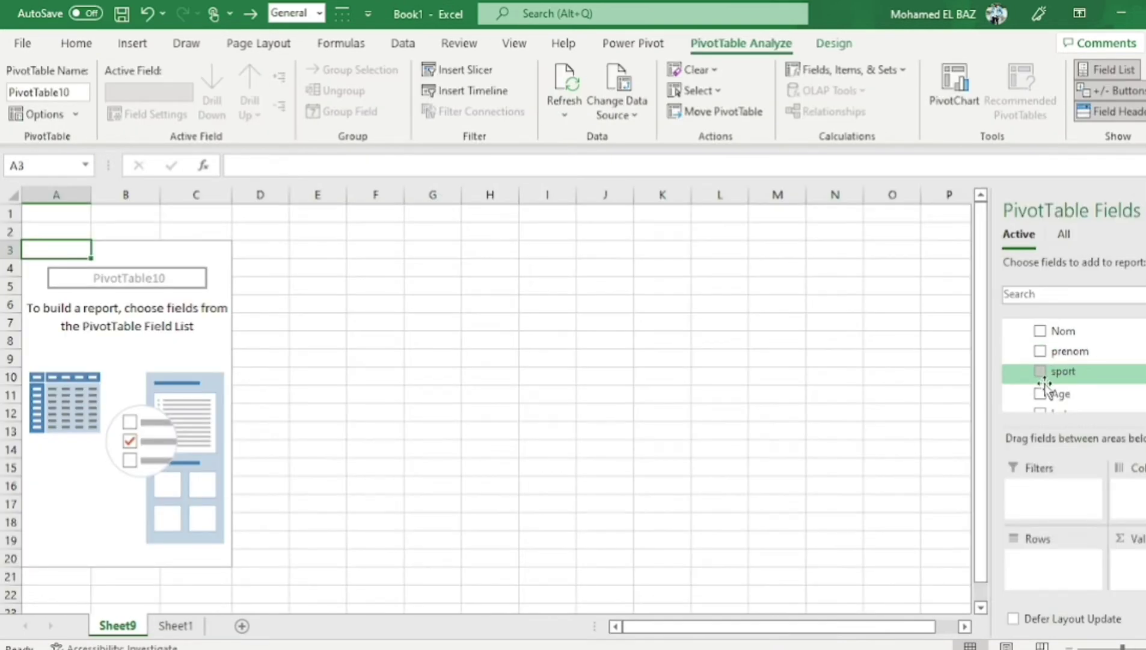
left_click(1039, 339)
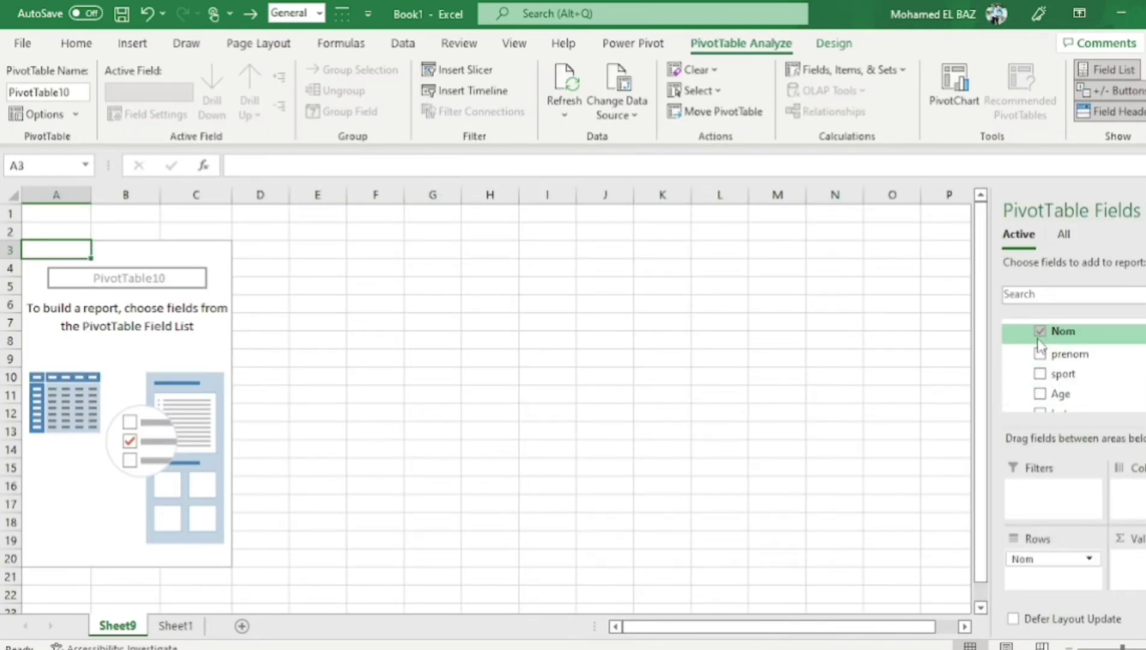
scroll(1113, 370, "down", 2)
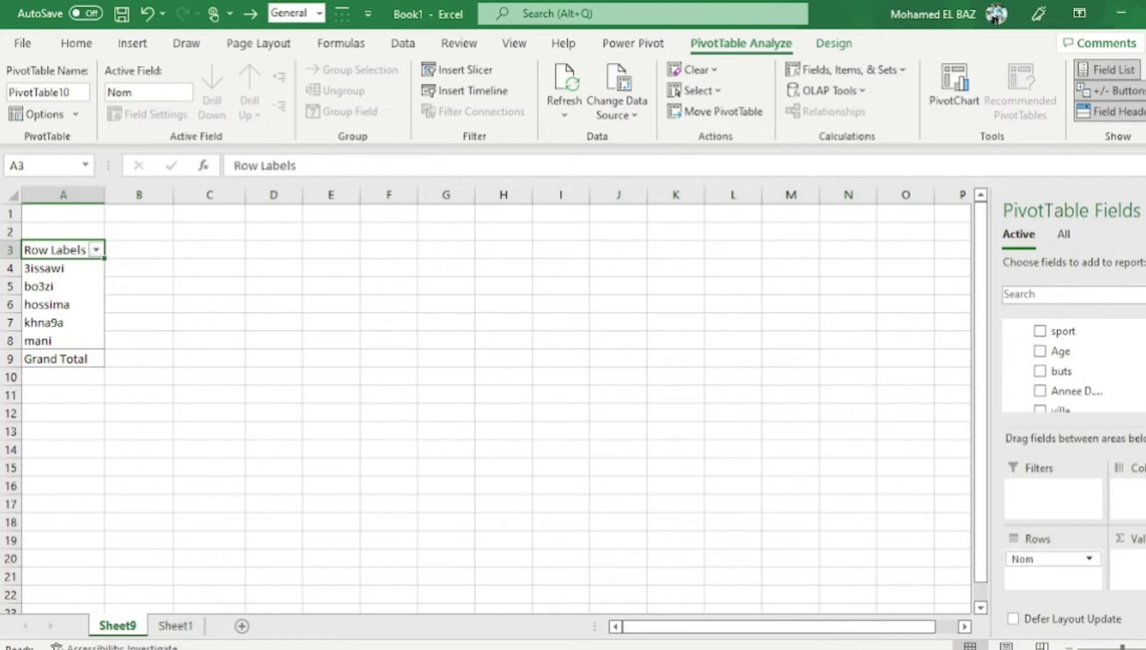
scroll(1113, 369, "down", 1)
left_click(1039, 358)
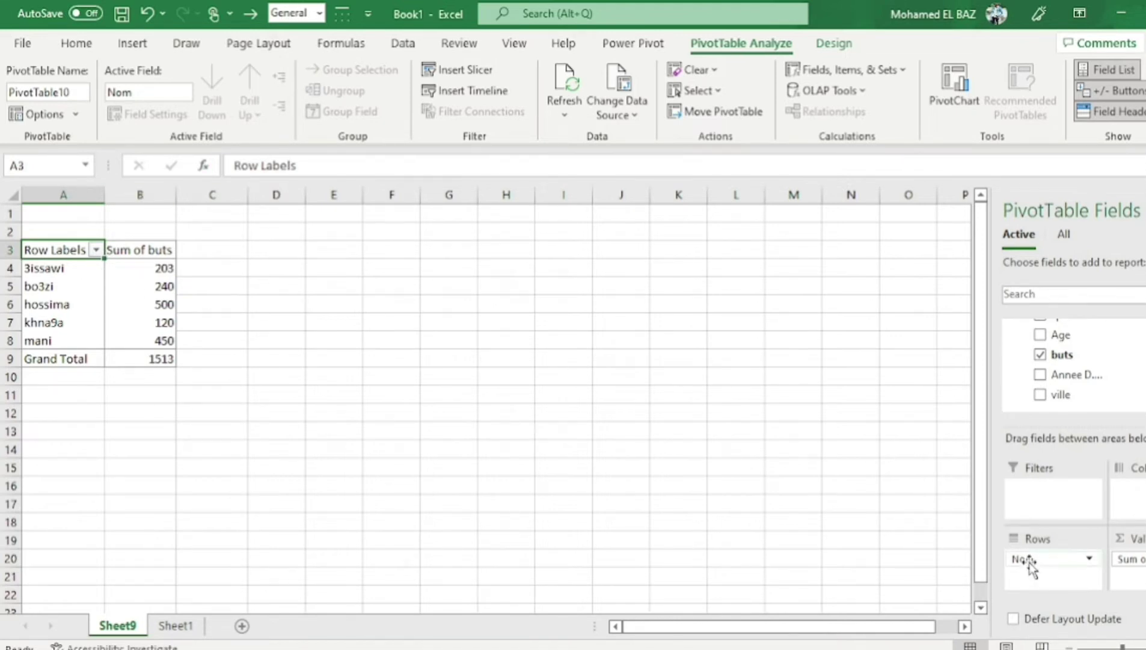
left_click_drag(1030, 560, 1140, 502)
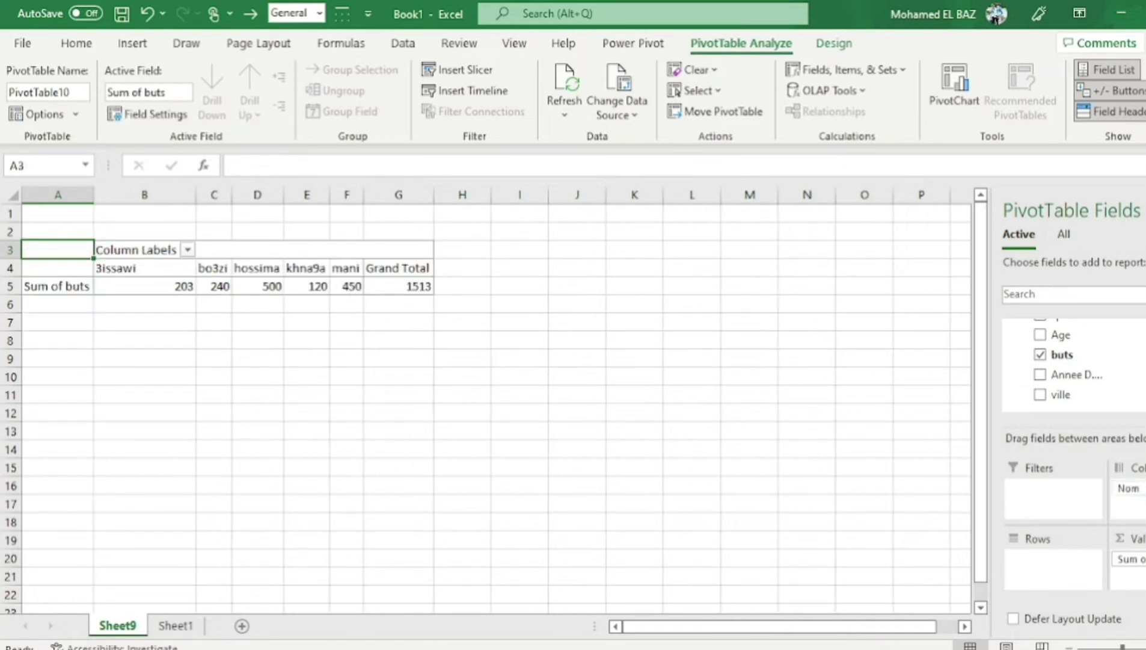
left_click_drag(1128, 488, 1052, 560)
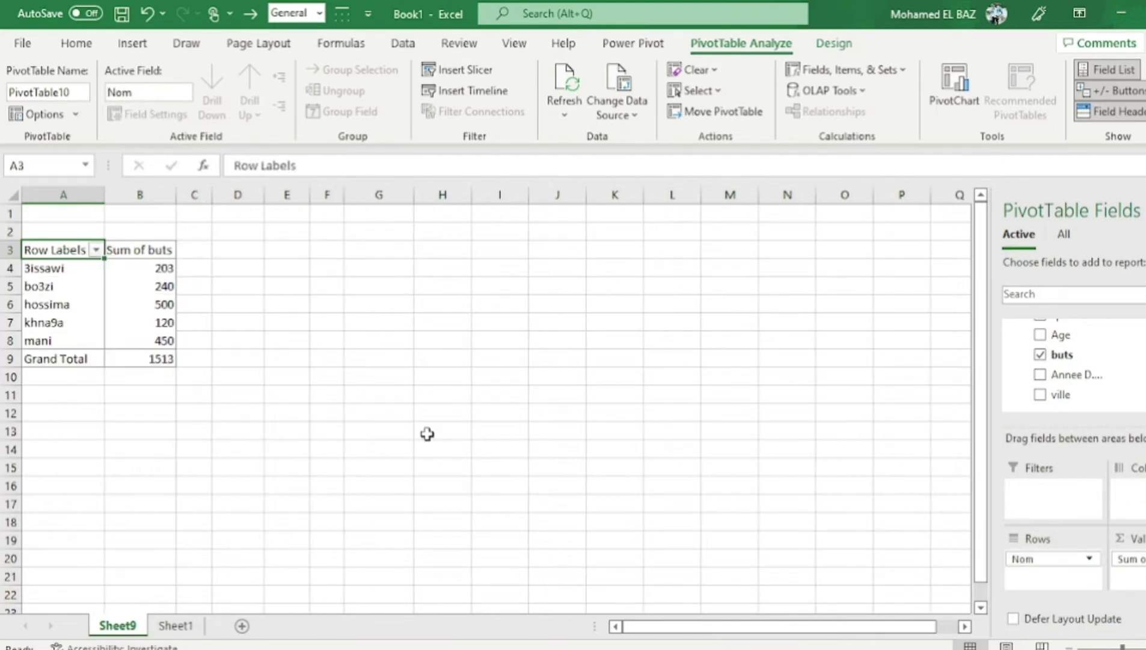
left_click(1040, 395)
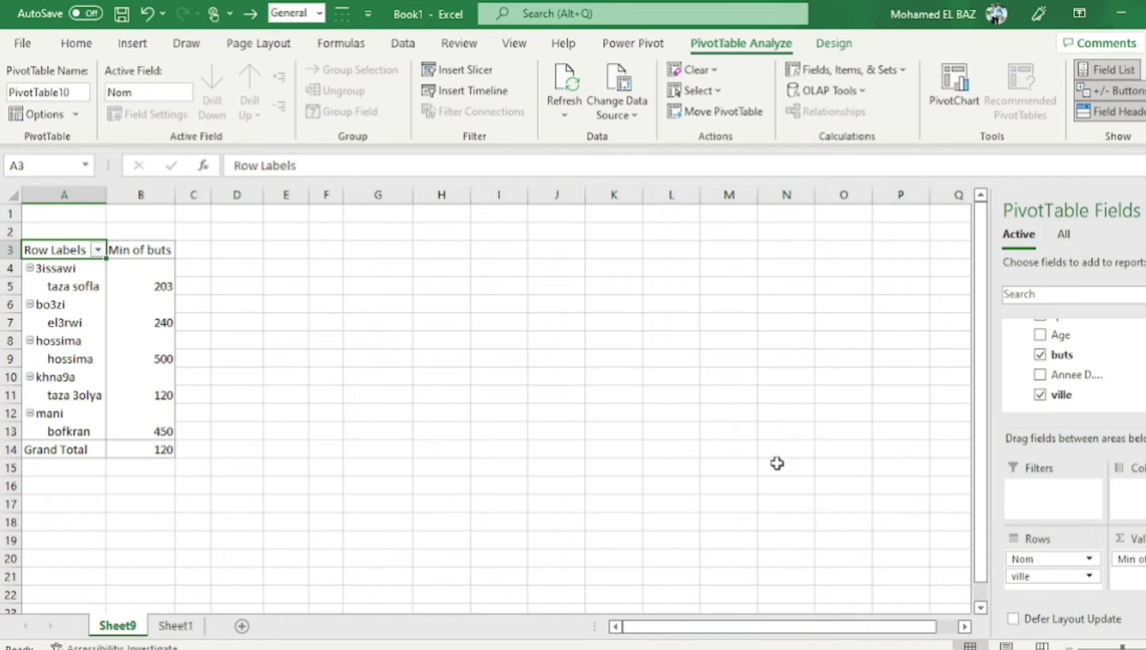
Step: Move ville from Rows to Columns, cross-tabulating each Nom against its city
left_click_drag(1023, 575, 1131, 489)
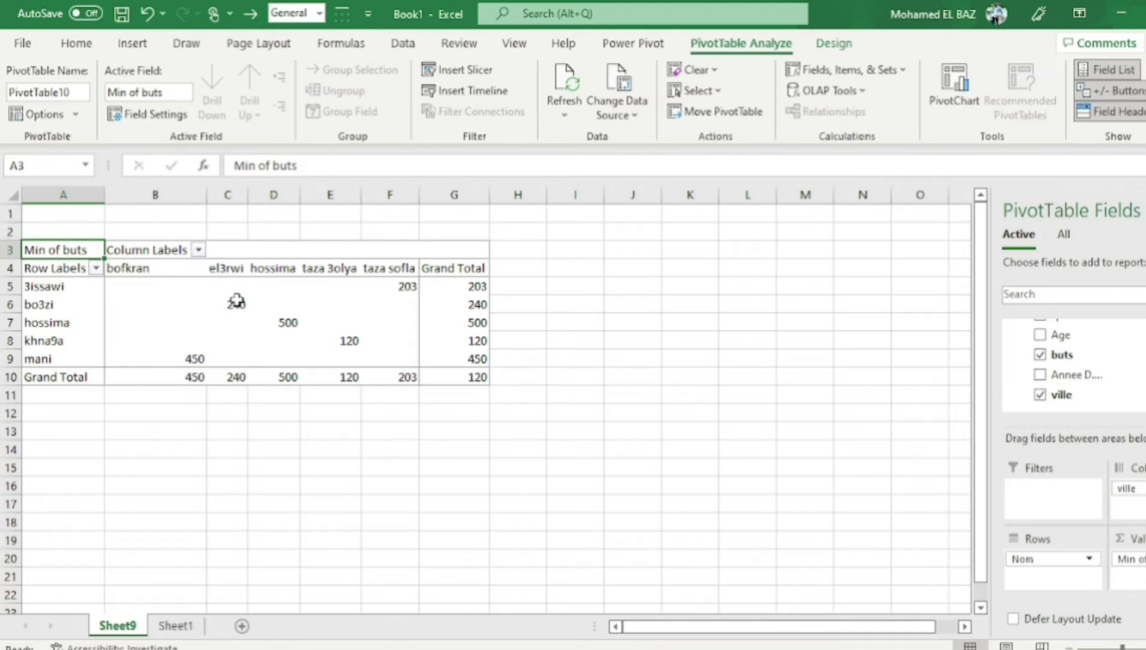
mouse_move(236, 304)
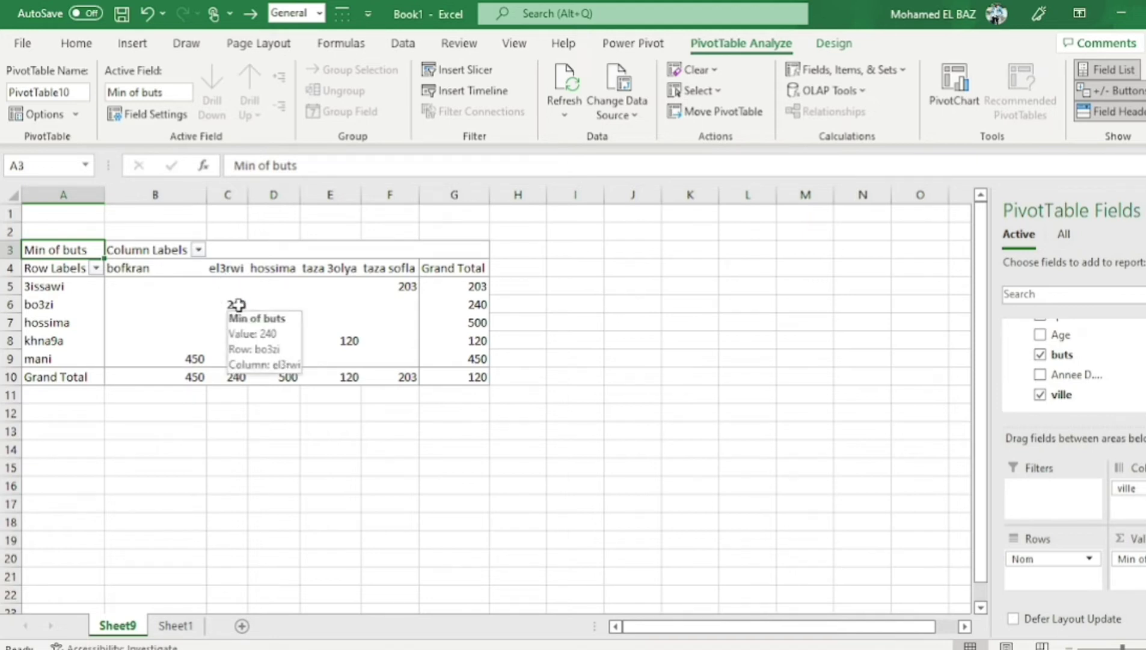
scroll(1071, 361, "up", 1)
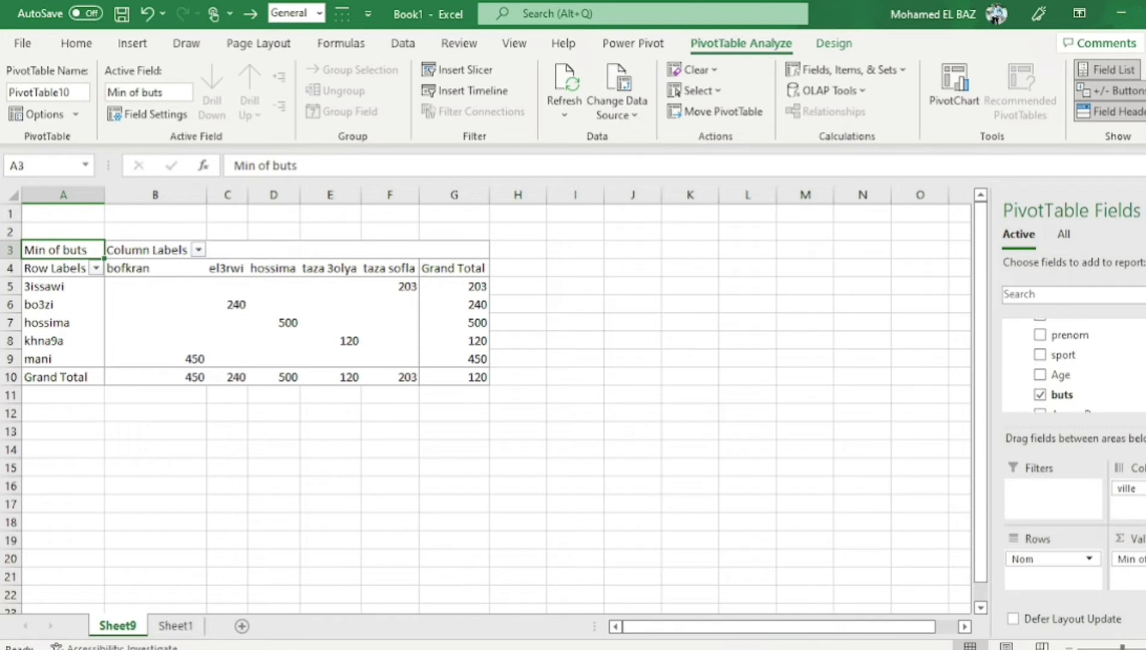
scroll(1047, 391, "up", 1)
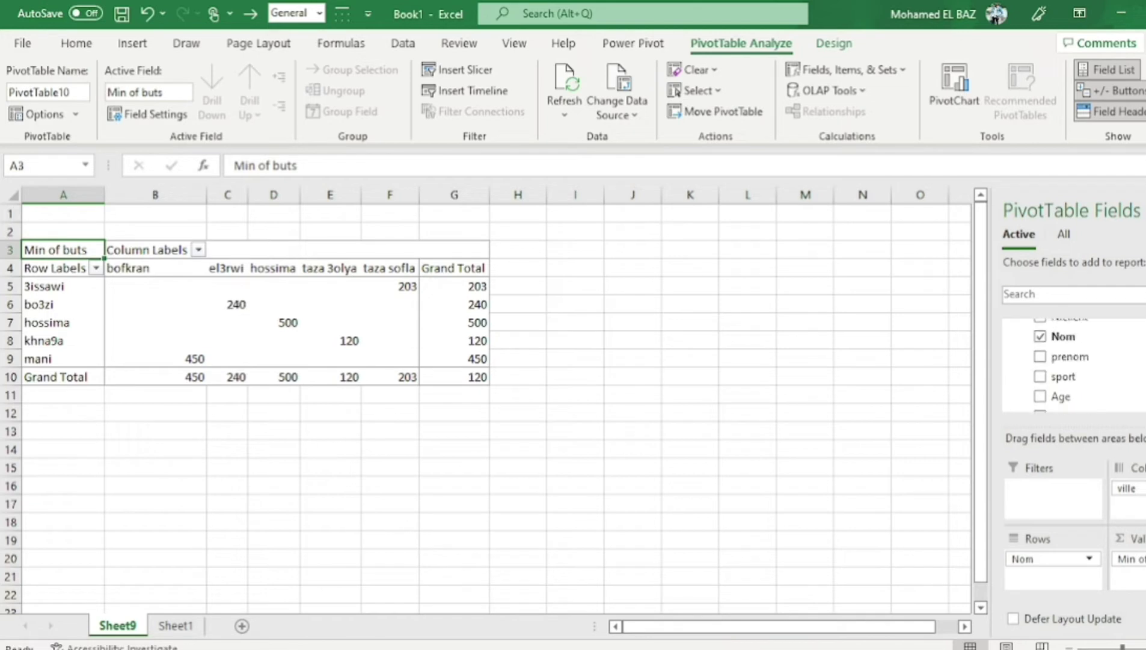
Step: Add sport to the rows with Nom across columns, then open Value Field Settings for buts
left_click(1040, 378)
scroll(1077, 391, "down", 1)
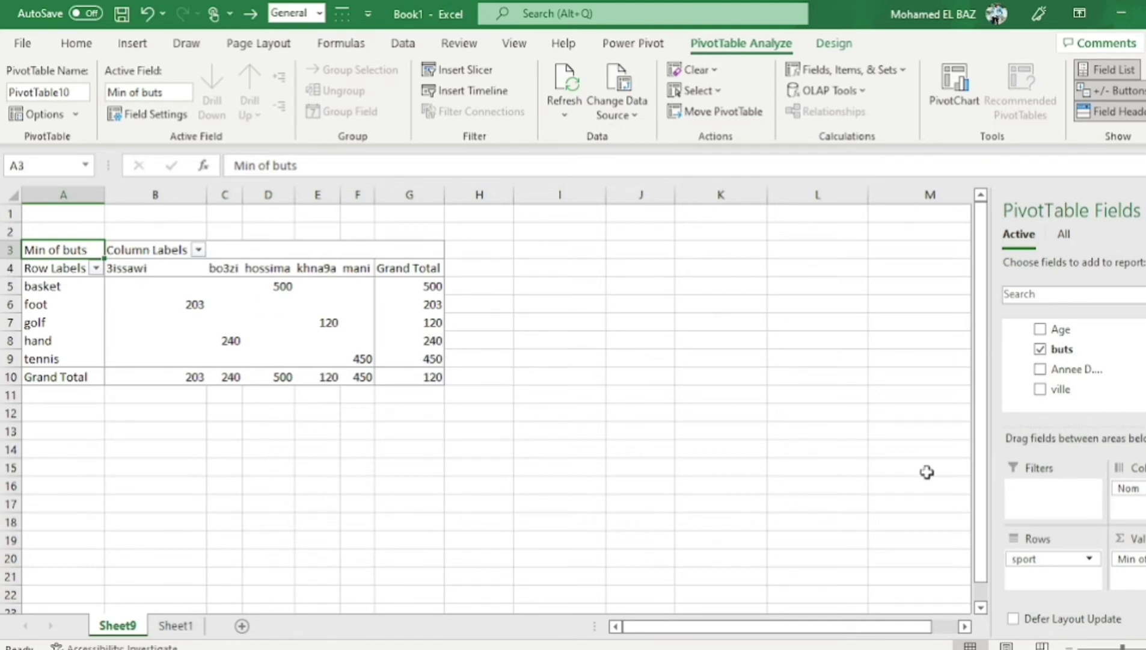
left_click(1129, 559)
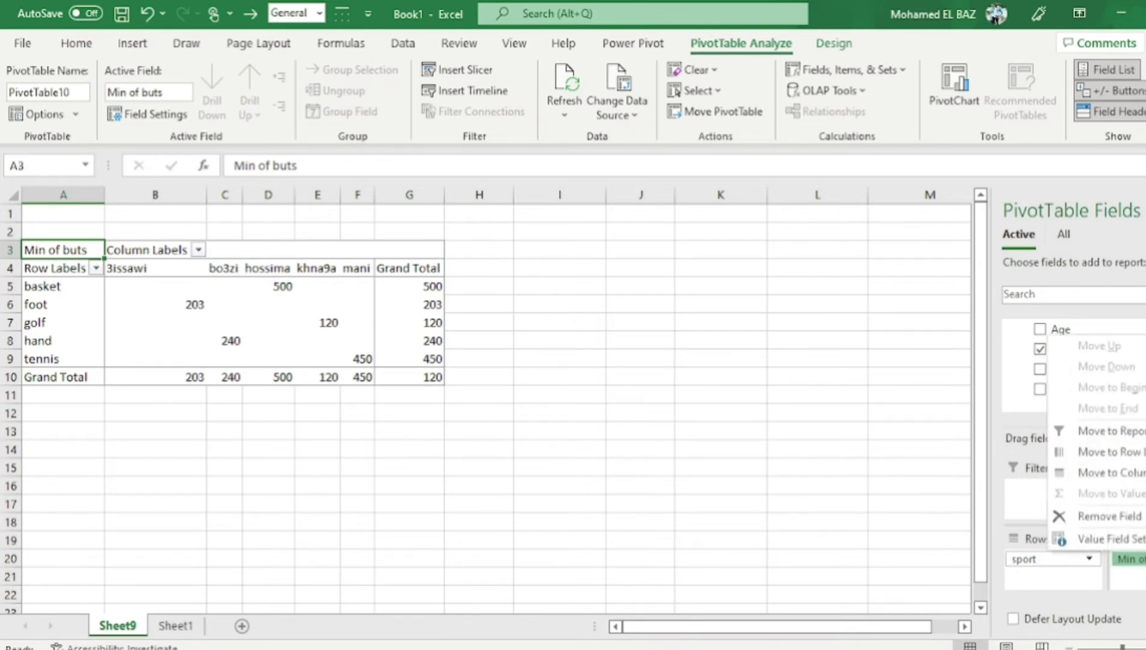
left_click(1088, 540)
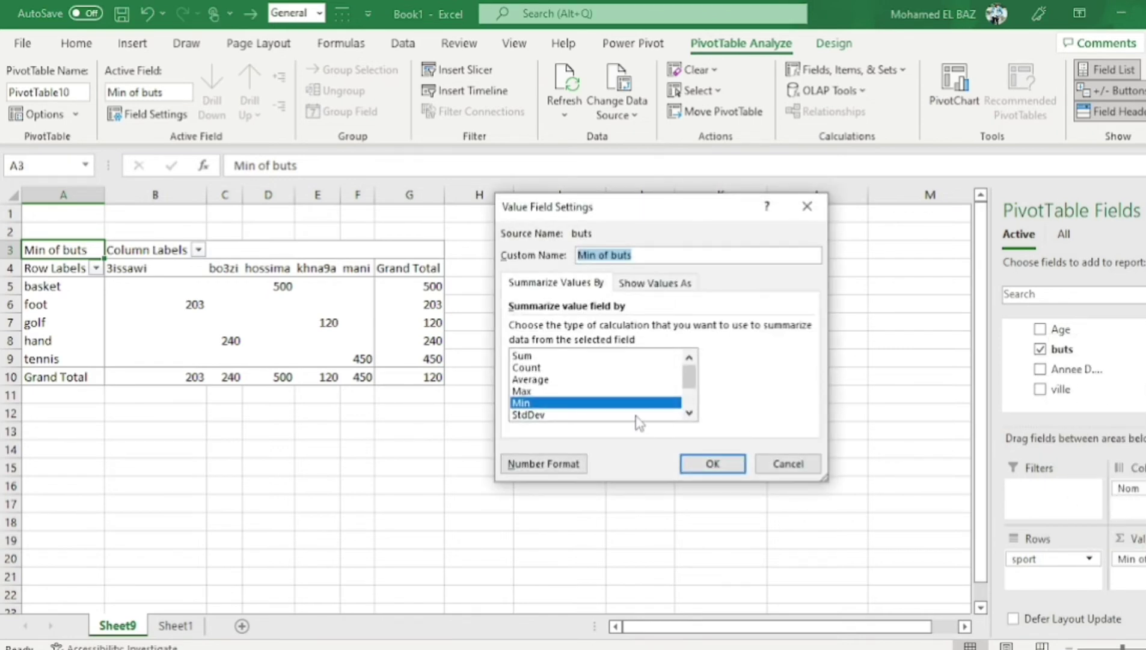
Step: Switch the buts summary back to Sum, restoring the 1513 grand total
left_click(575, 355)
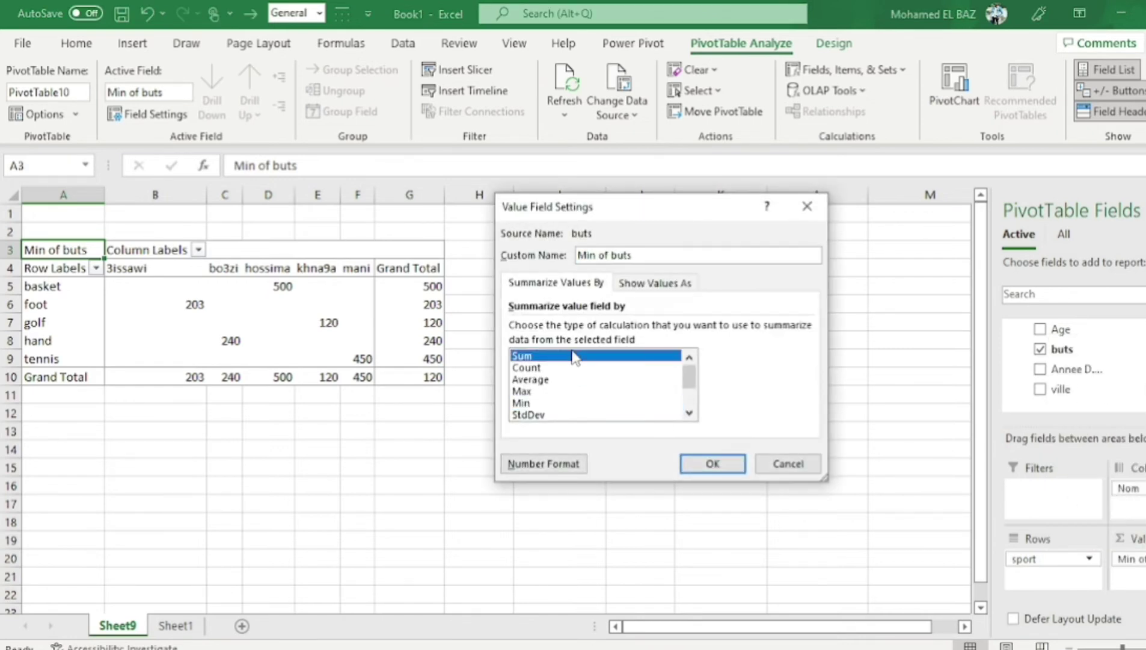
left_click(732, 464)
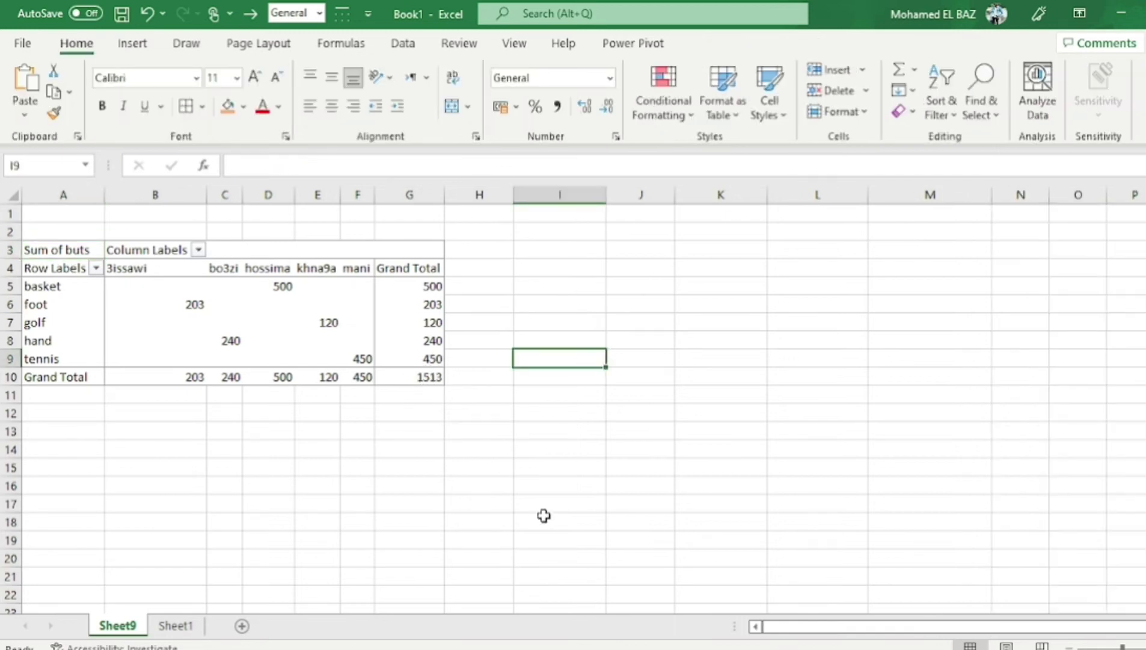
Step: Remove sport, move Nom into Rows, and select the pivot range A3:B9
left_click(277, 302)
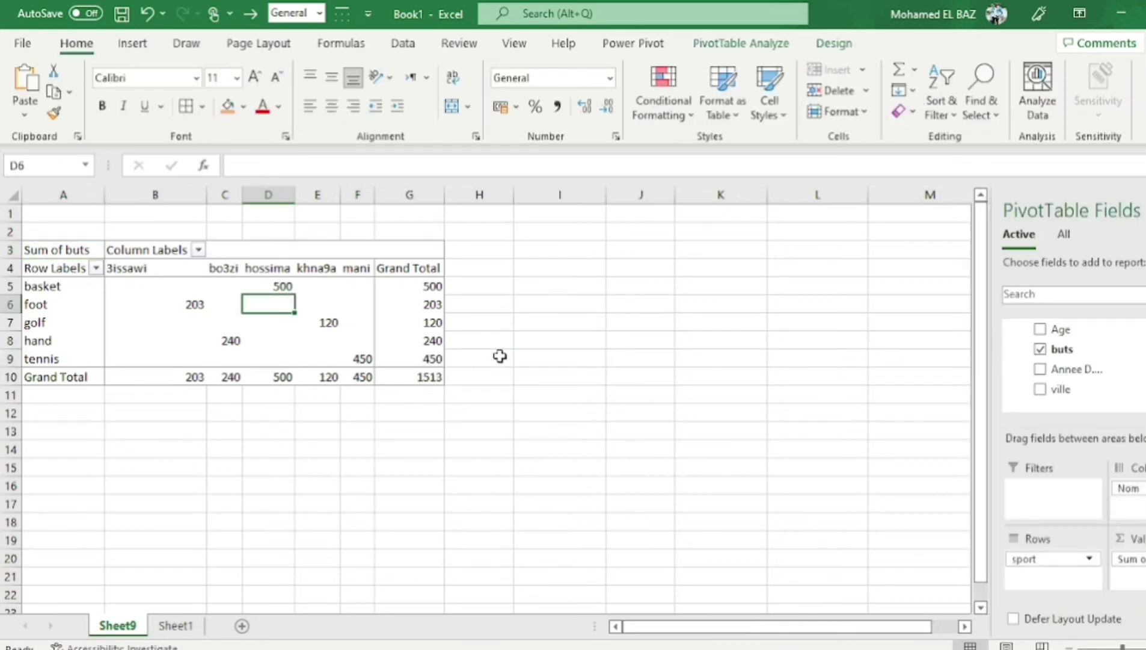
scroll(1073, 361, "up", 1)
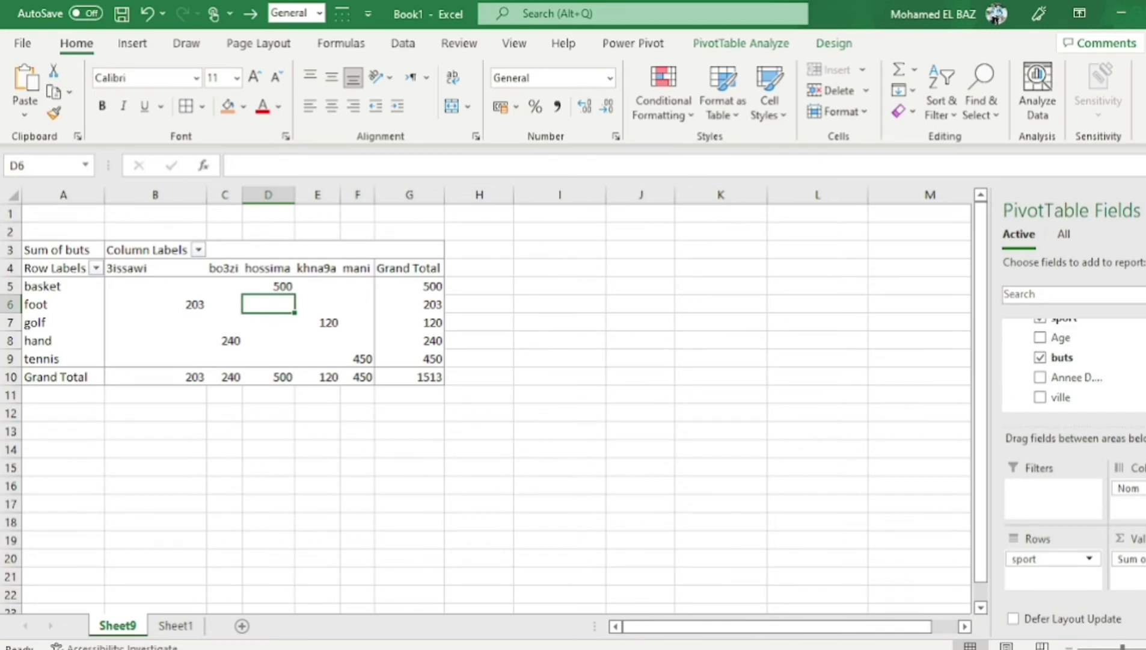
scroll(1074, 361, "up", 1)
scroll(1044, 385, "down", 1)
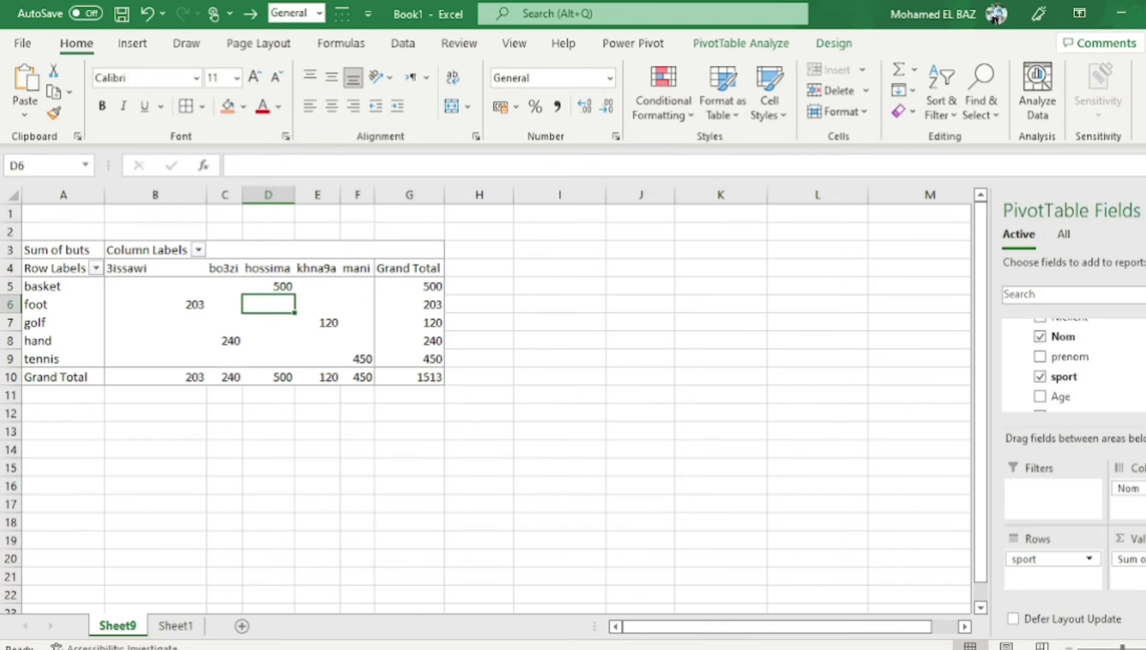
left_click(1041, 377)
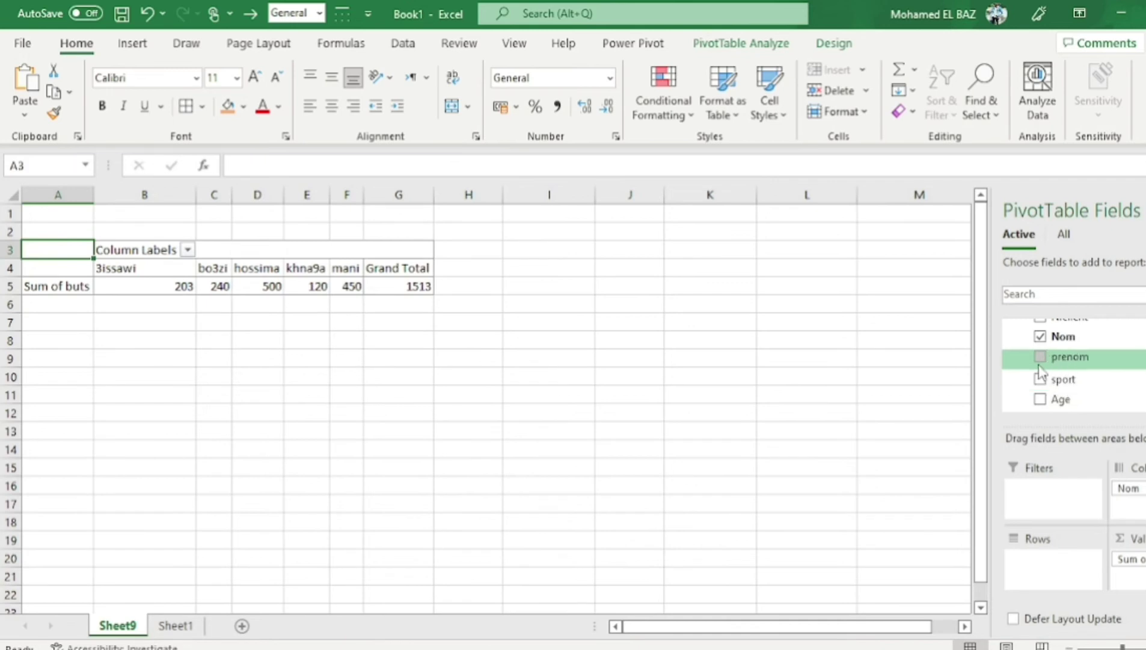
left_click_drag(1128, 488, 1062, 580)
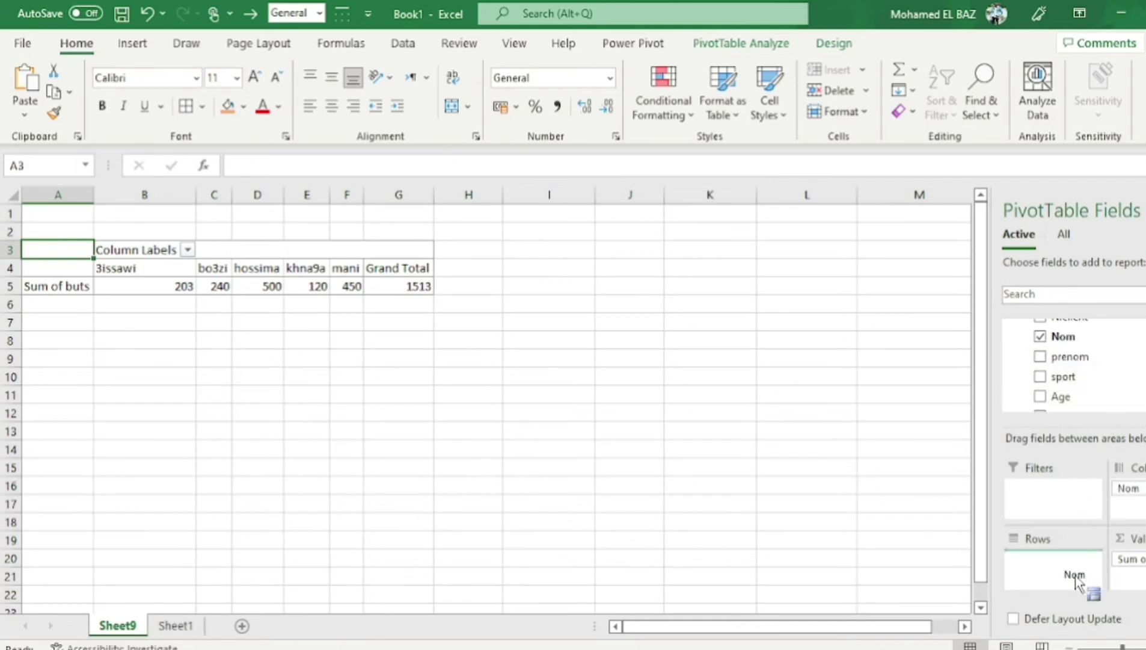
left_click(216, 452)
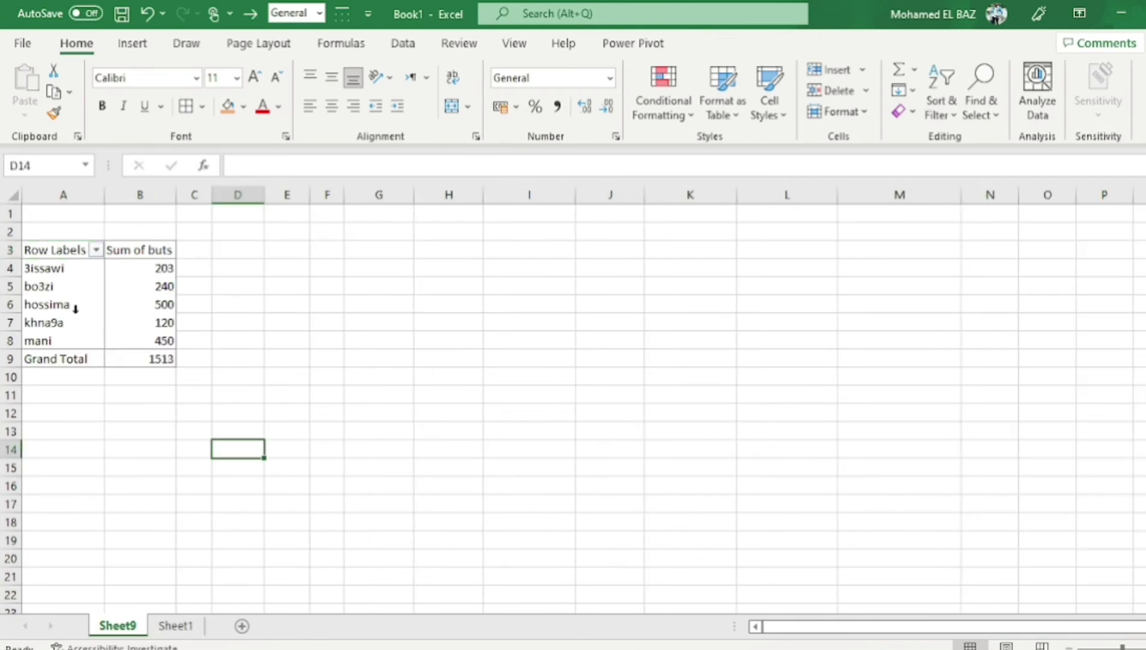
left_click_drag(47, 246, 155, 356)
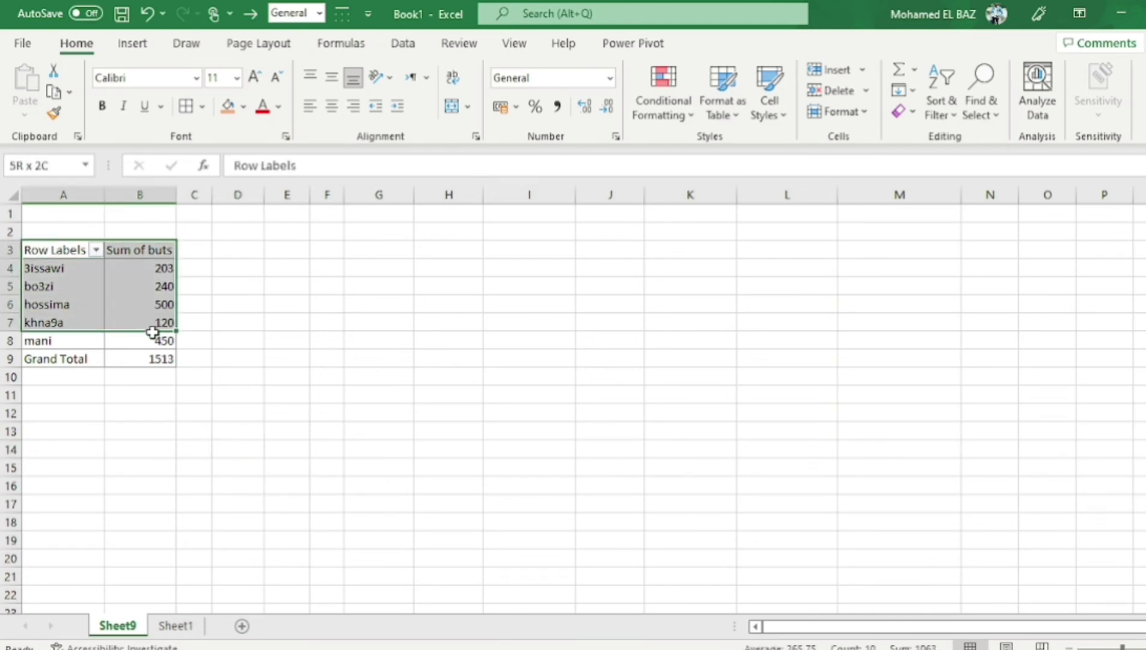
Step: Insert a pie PivotChart showing each Nom's share of Sum of buts
left_click(113, 48)
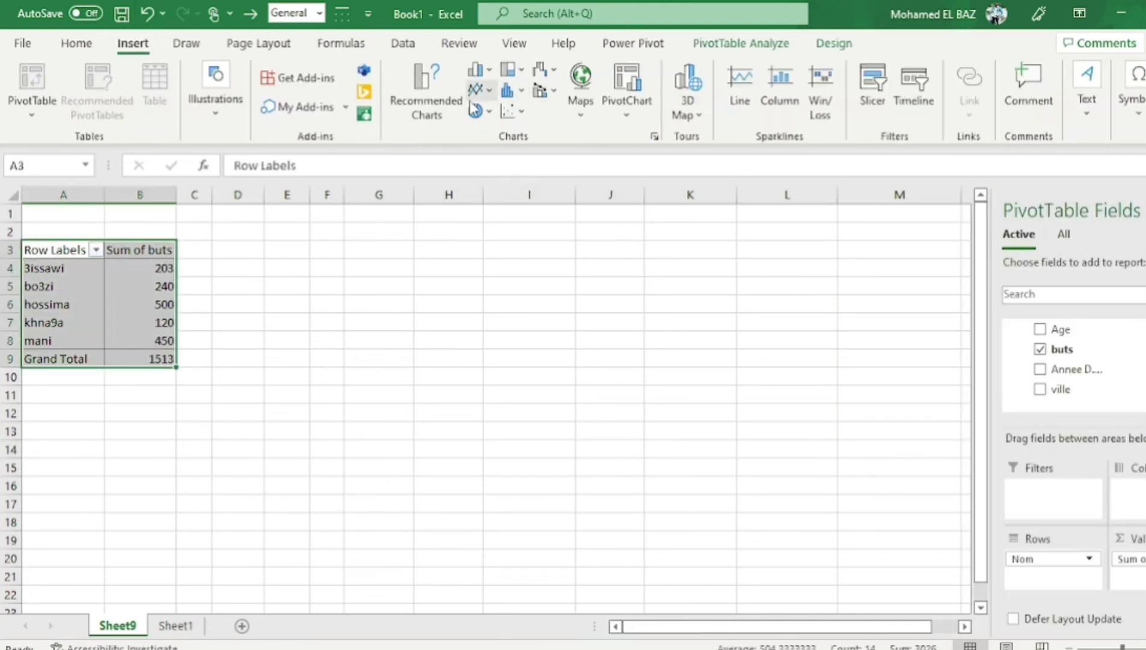
left_click(442, 107)
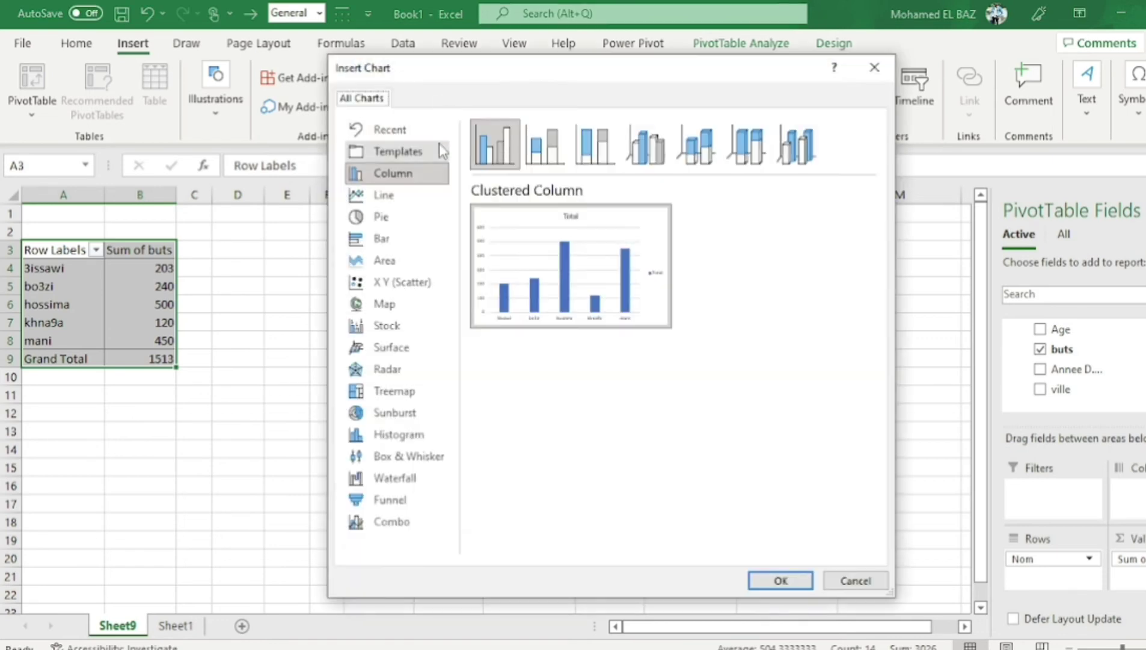
left_click(394, 195)
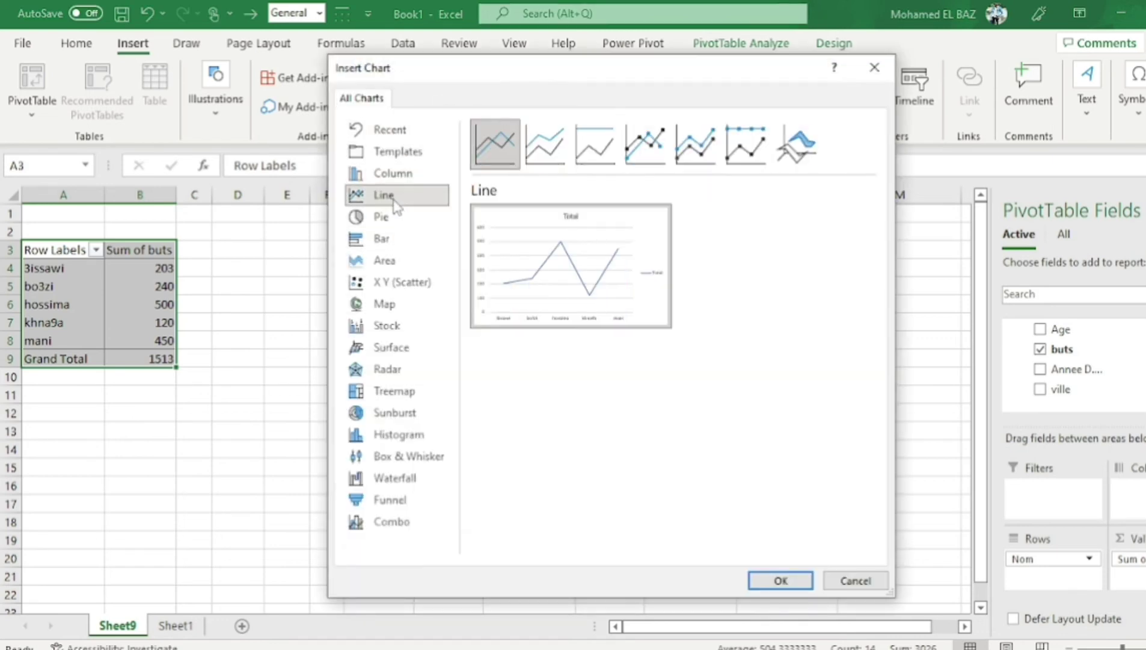
left_click(388, 180)
left_click(382, 217)
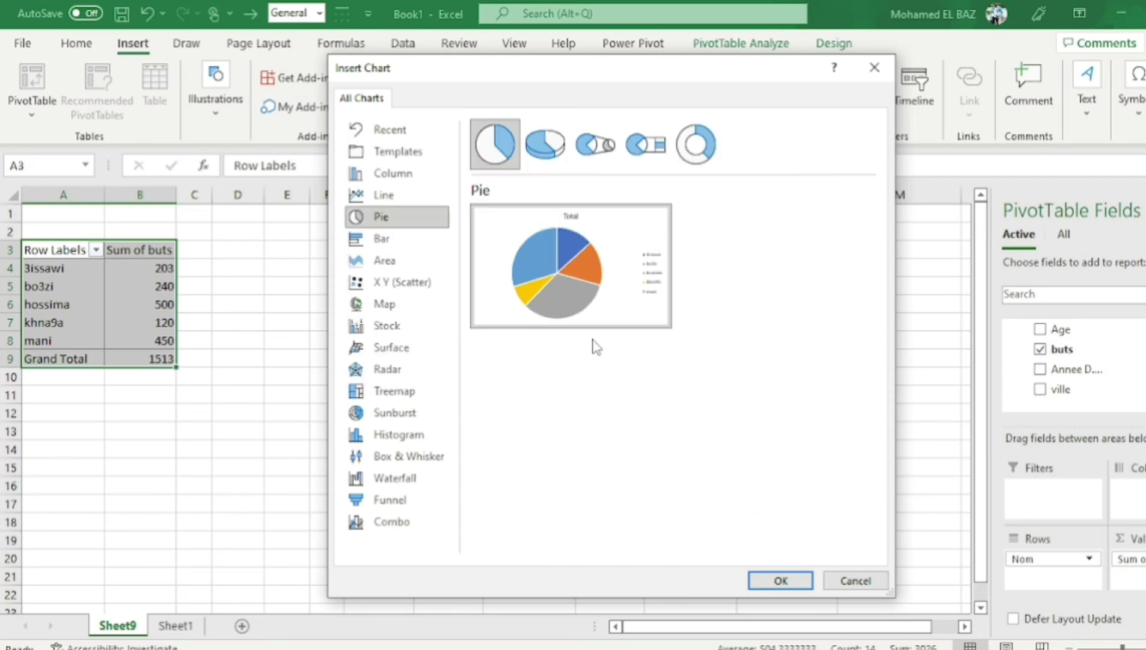
left_click(794, 582)
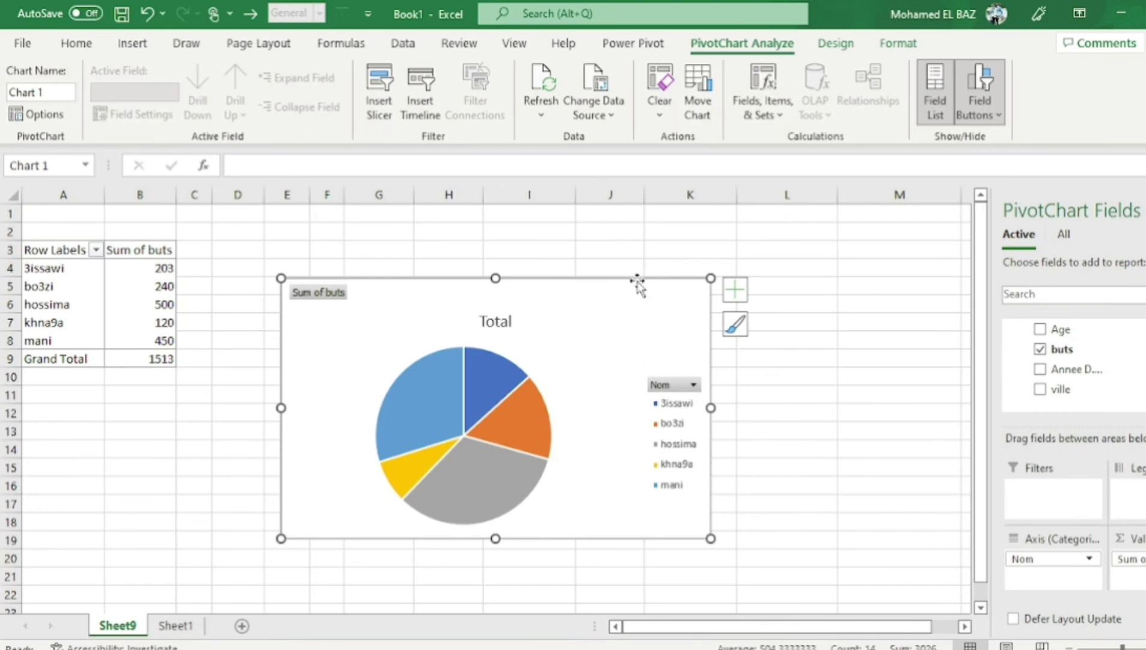
Step: Nudge the chart, then summarize buts by Average, giving a 302,6 grand total
left_click_drag(637, 282, 662, 273)
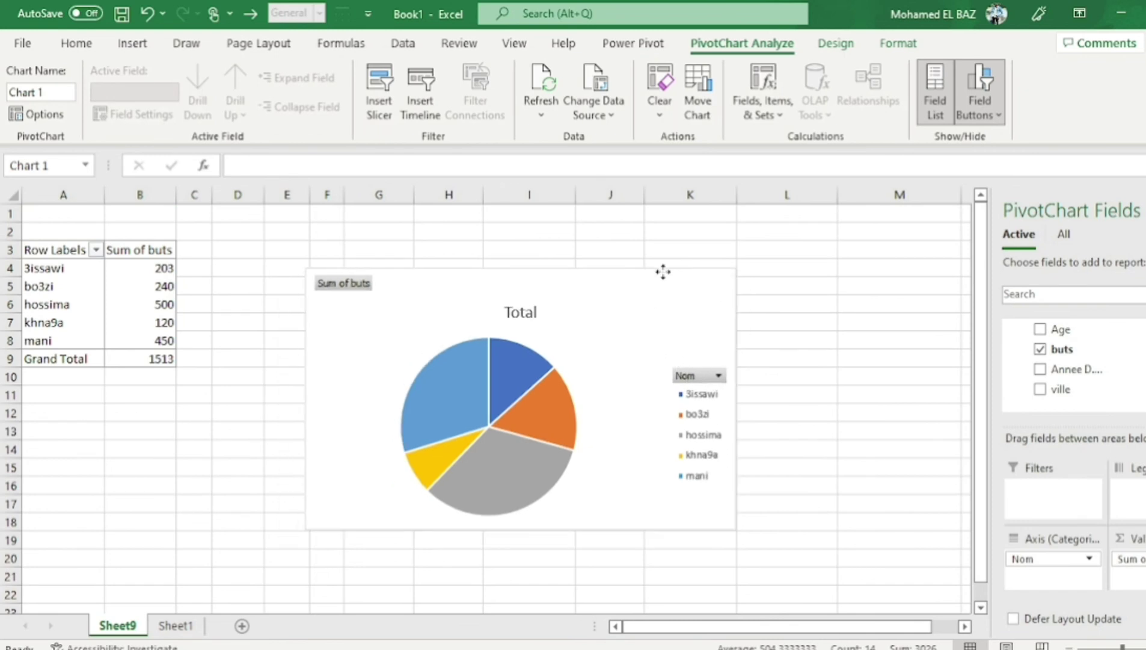
left_click(1139, 559)
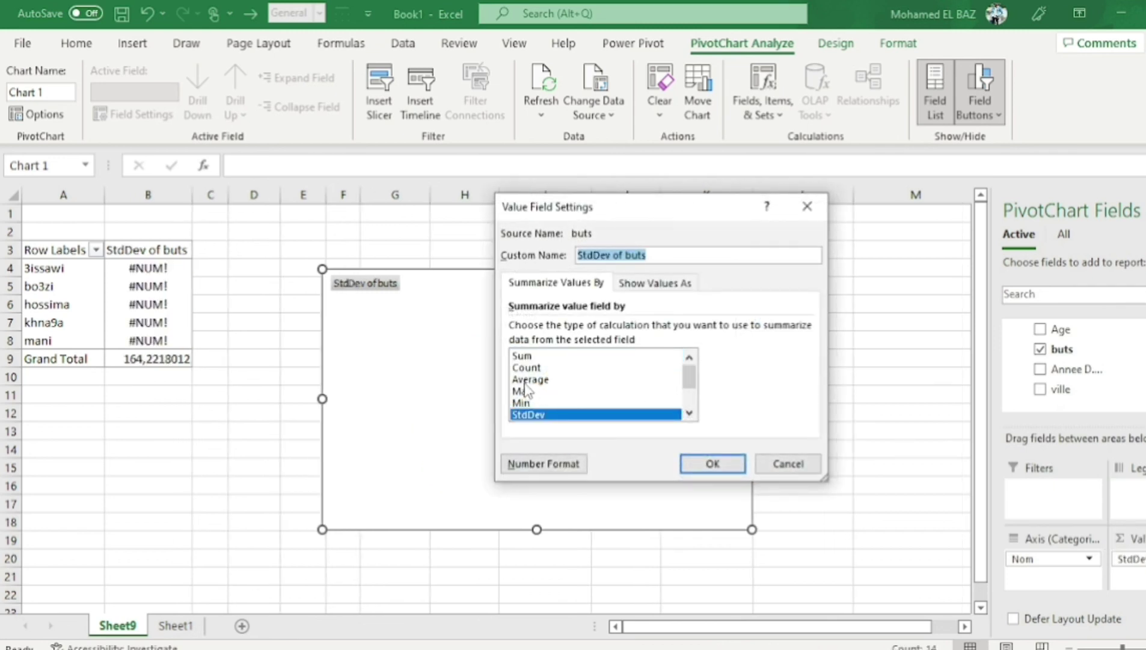
left_click(529, 379)
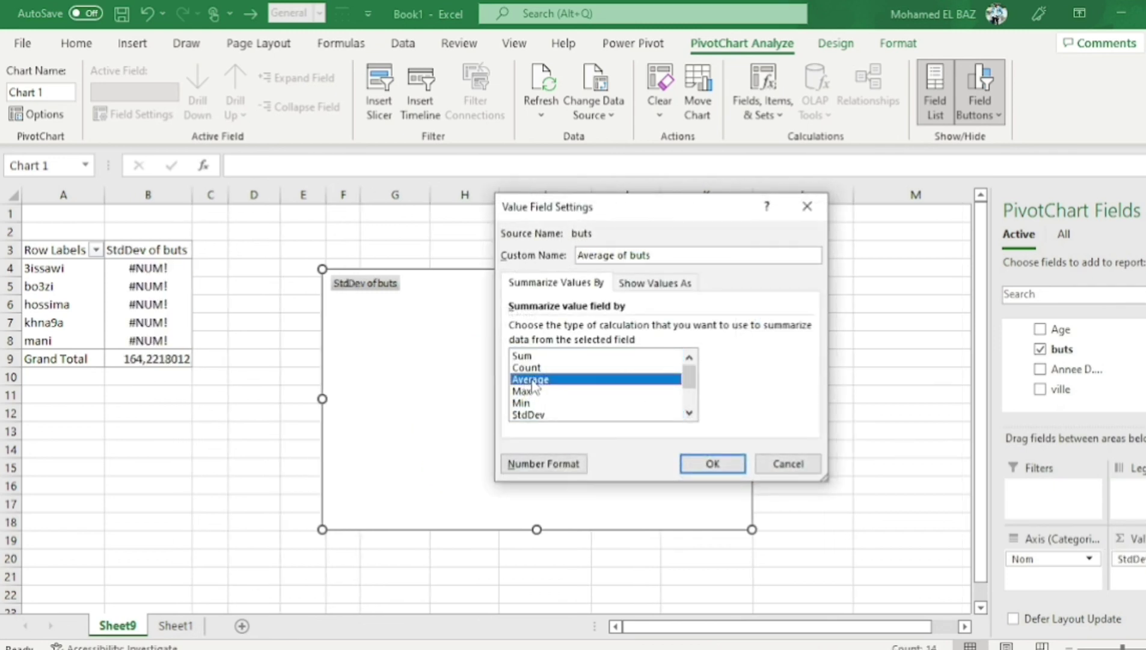
left_click(710, 462)
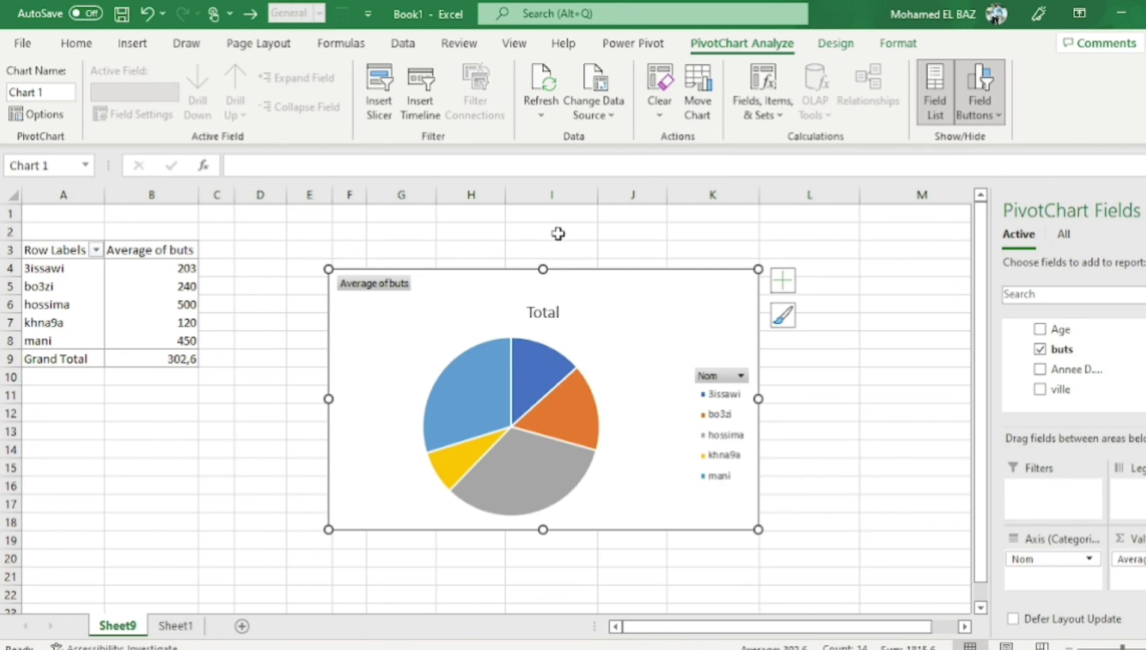
Step: Move the pie chart up and right and apply the grey gradient style with percentage labels
left_click_drag(589, 272, 628, 258)
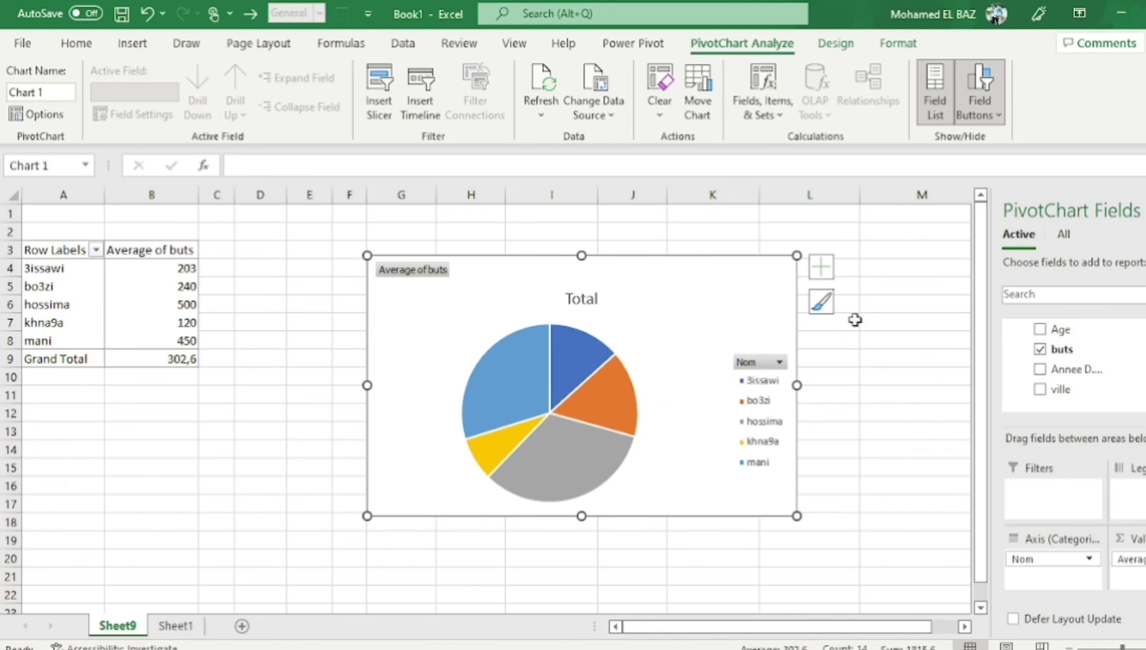
left_click(822, 300)
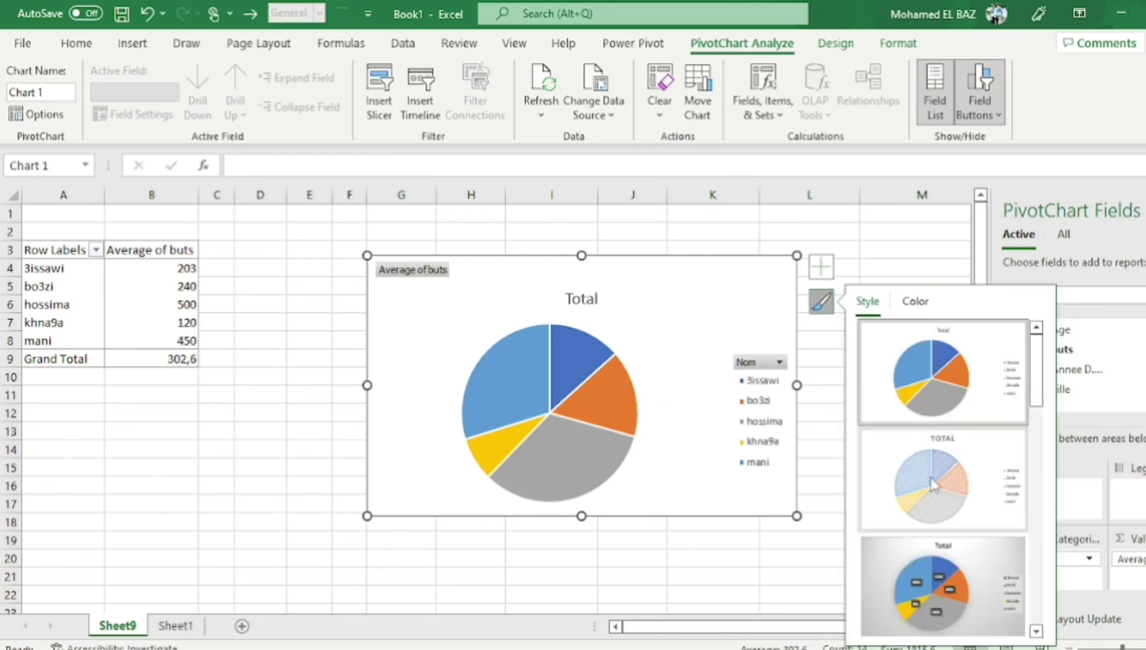
left_click(943, 577)
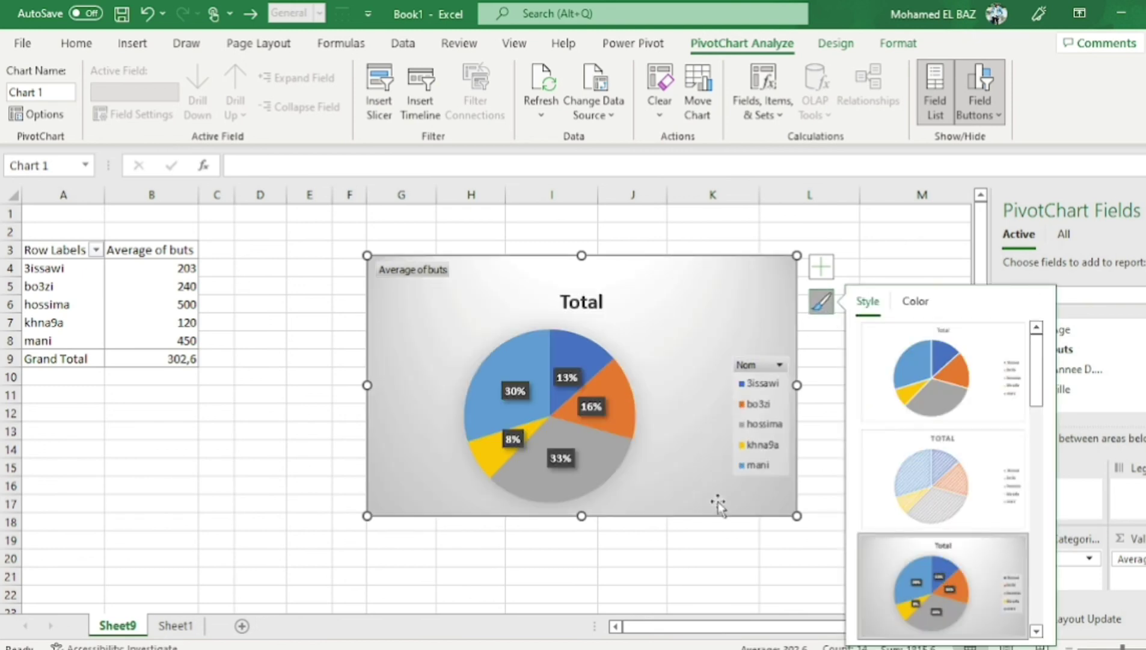
Step: Recolour the pie slices with the third Colorful palette (orange, yellow, green)
left_click(901, 302)
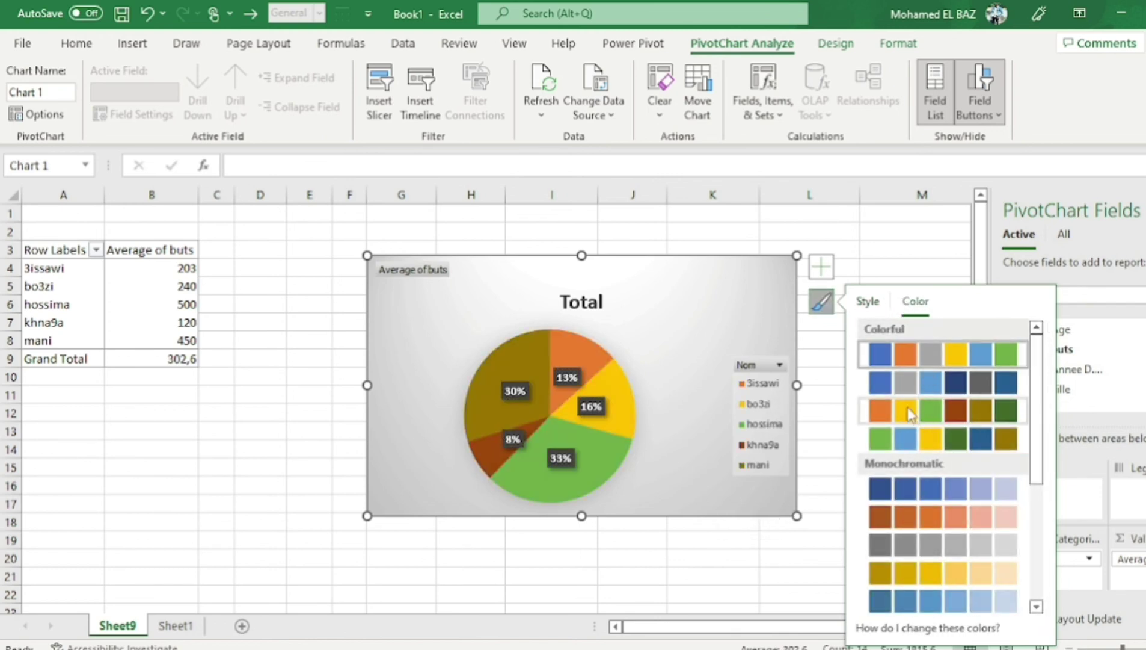
left_click(910, 412)
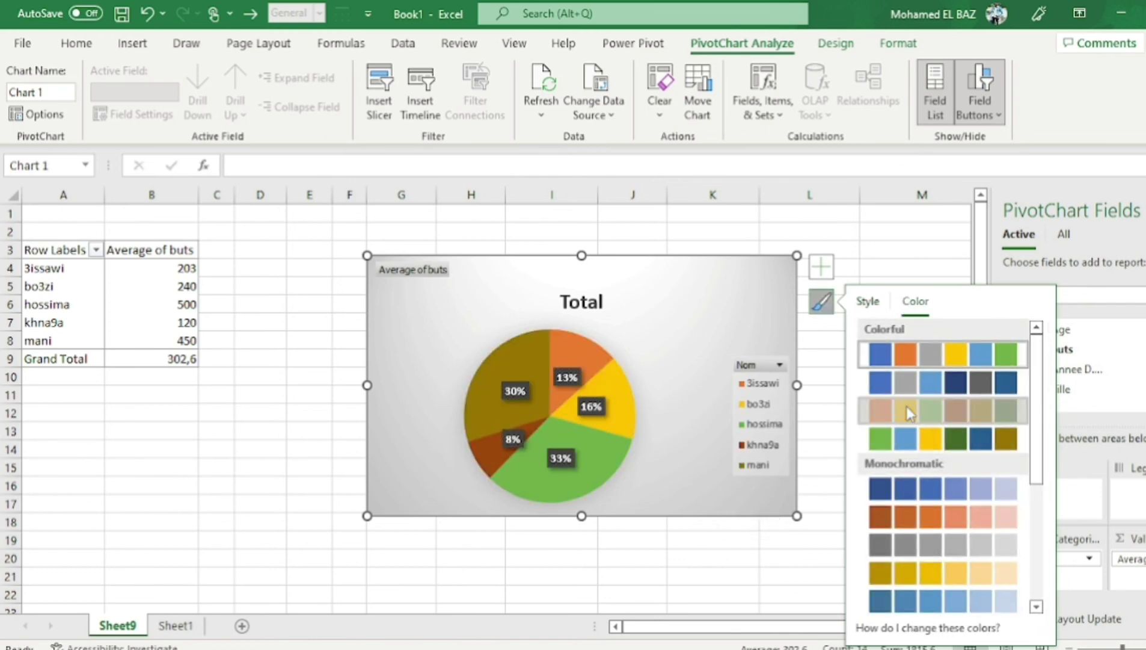
left_click(766, 221)
scroll(683, 334, "up", 1)
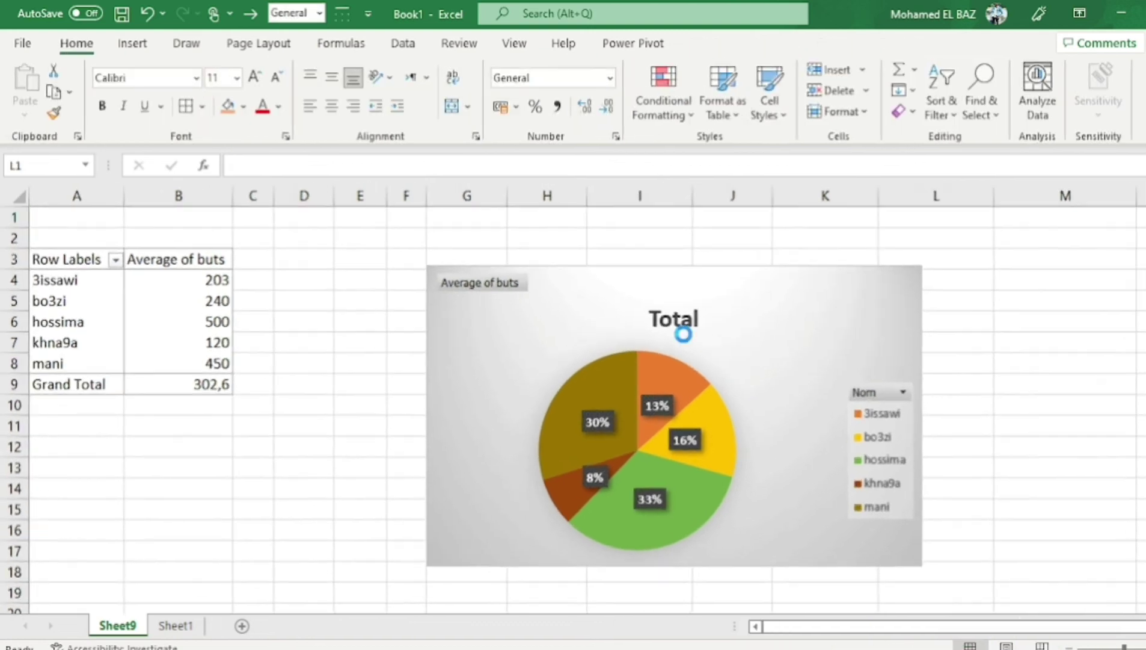
scroll(683, 335, "up", 1)
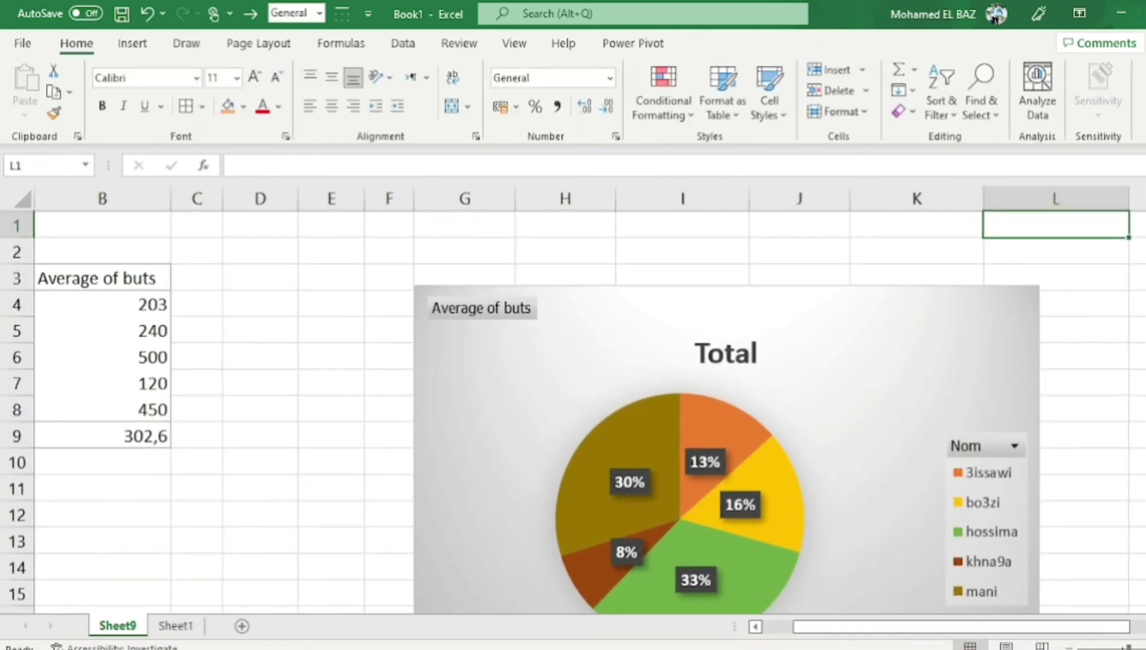
scroll(573, 411, "down", 1)
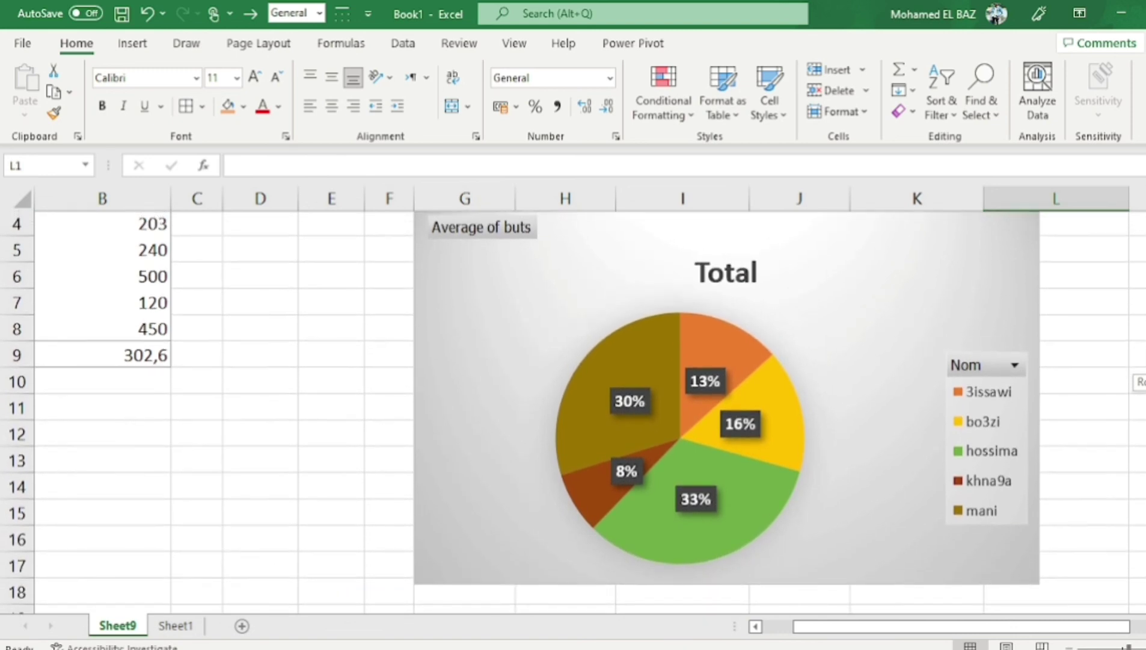